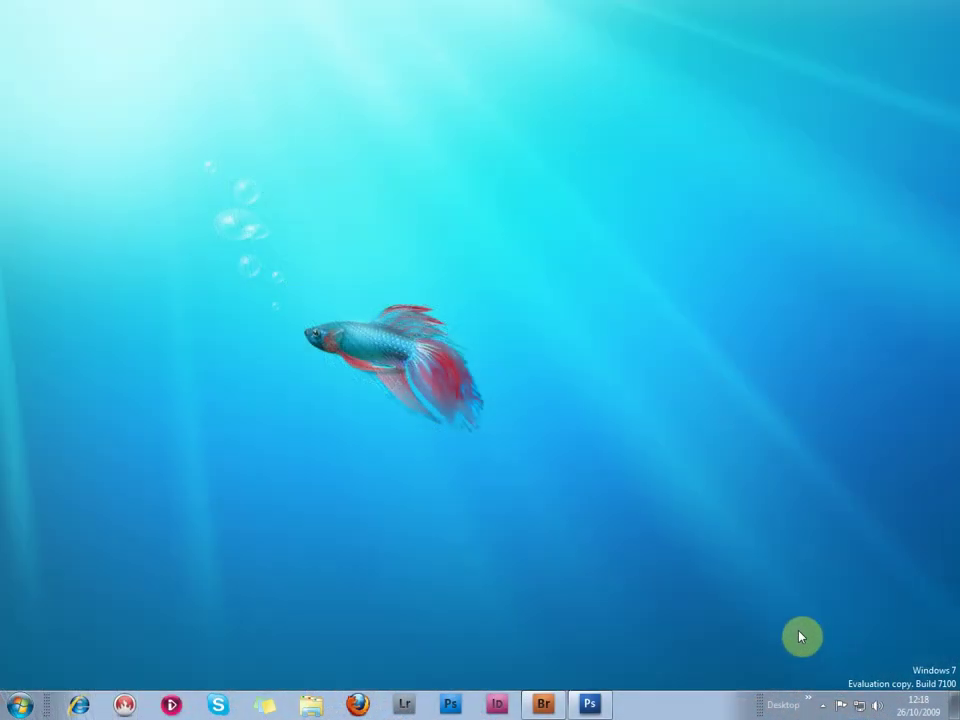
# Step: Restore the Photoshop window and position the _IGP0603rev2.psd castle document window
pyautogui.click(591, 704)
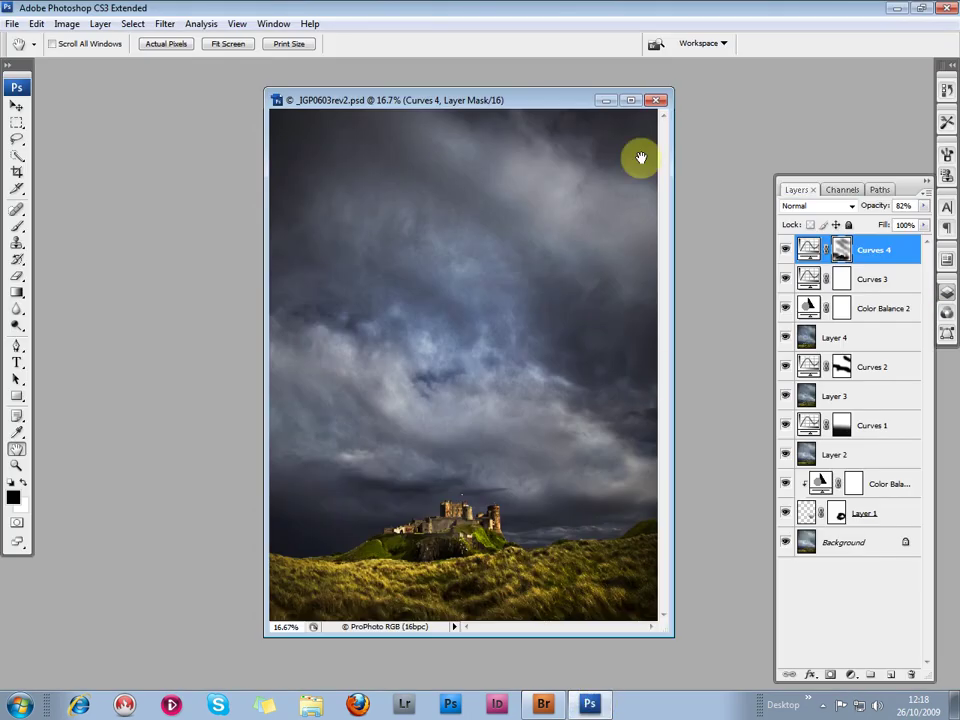
pyautogui.moveTo(579, 107); pyautogui.dragTo(568, 101)
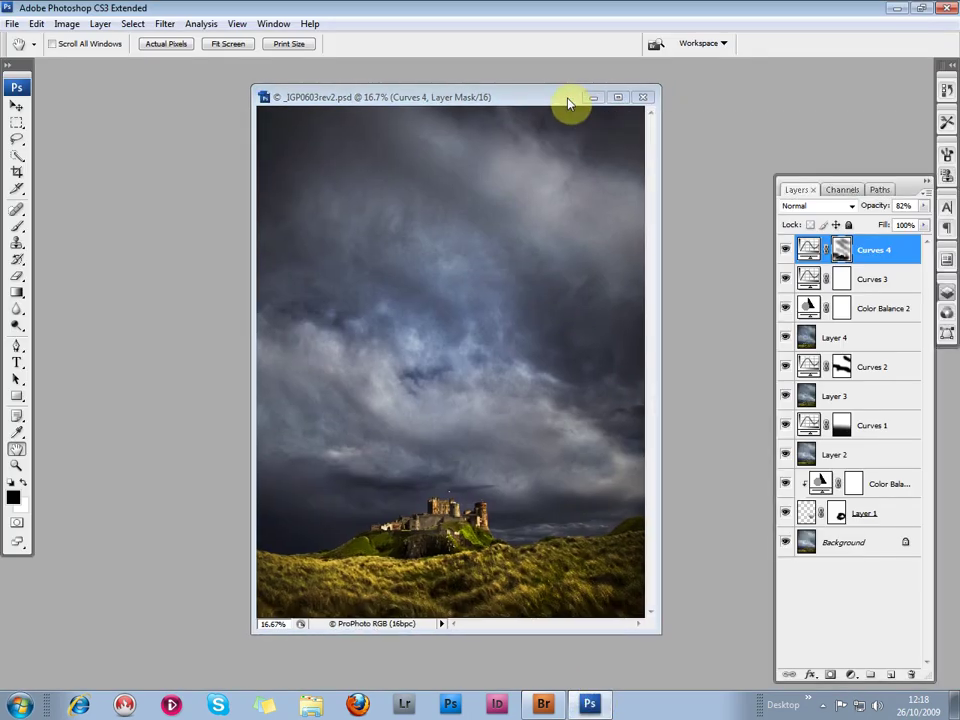
pyautogui.click(568, 103)
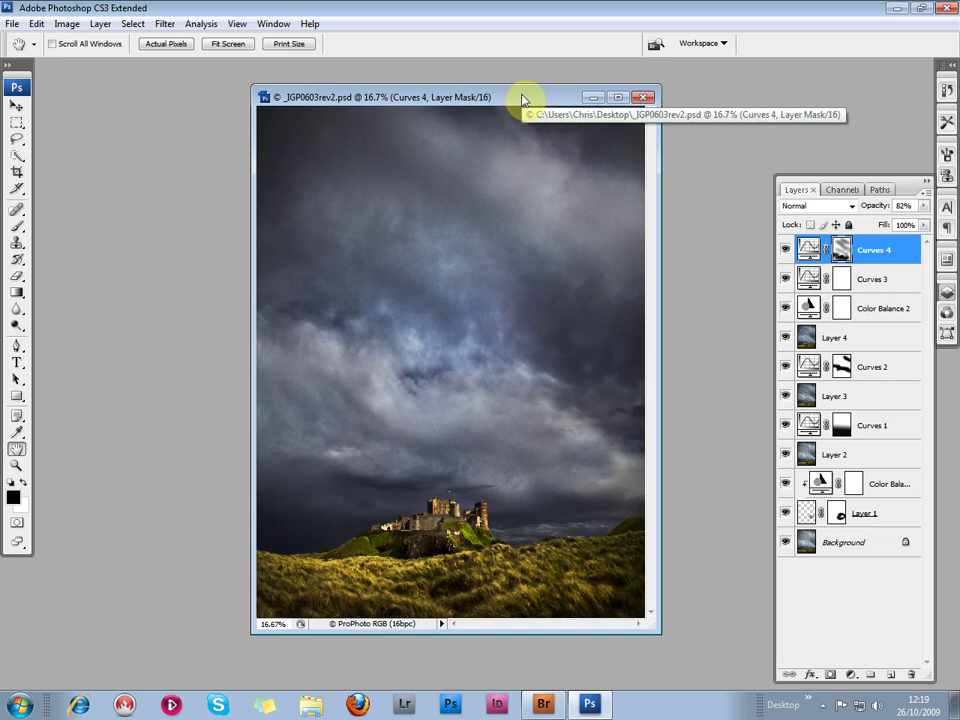
# Step: Duplicate the castle image with Duplicate Merged Layers Only to get a flattened copy
pyautogui.rightClick(521, 99)
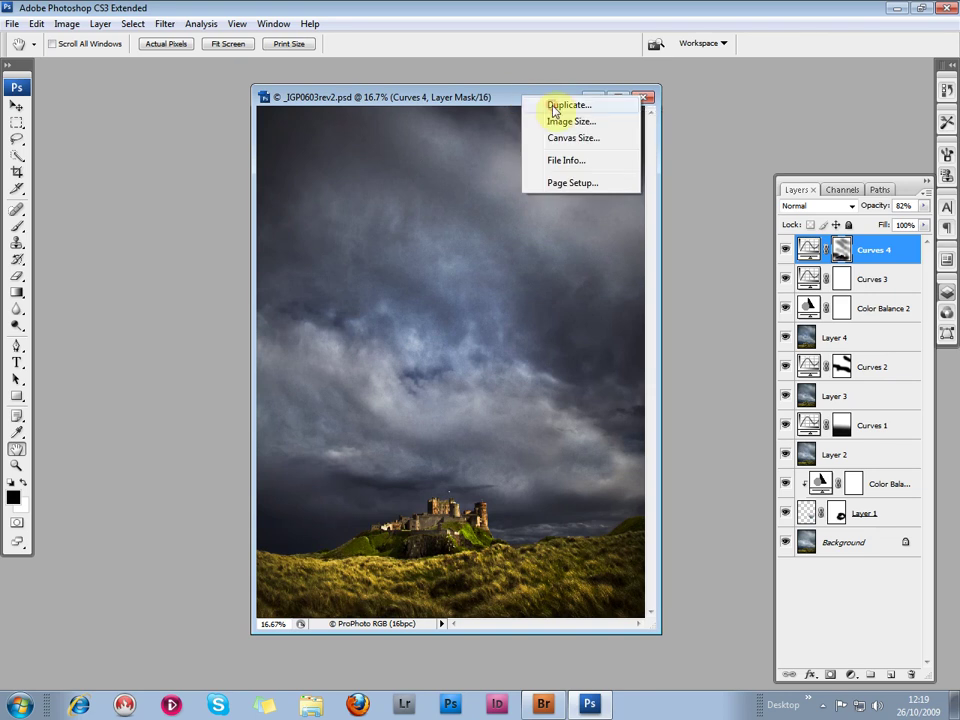
pyautogui.click(554, 110)
pyautogui.click(455, 331)
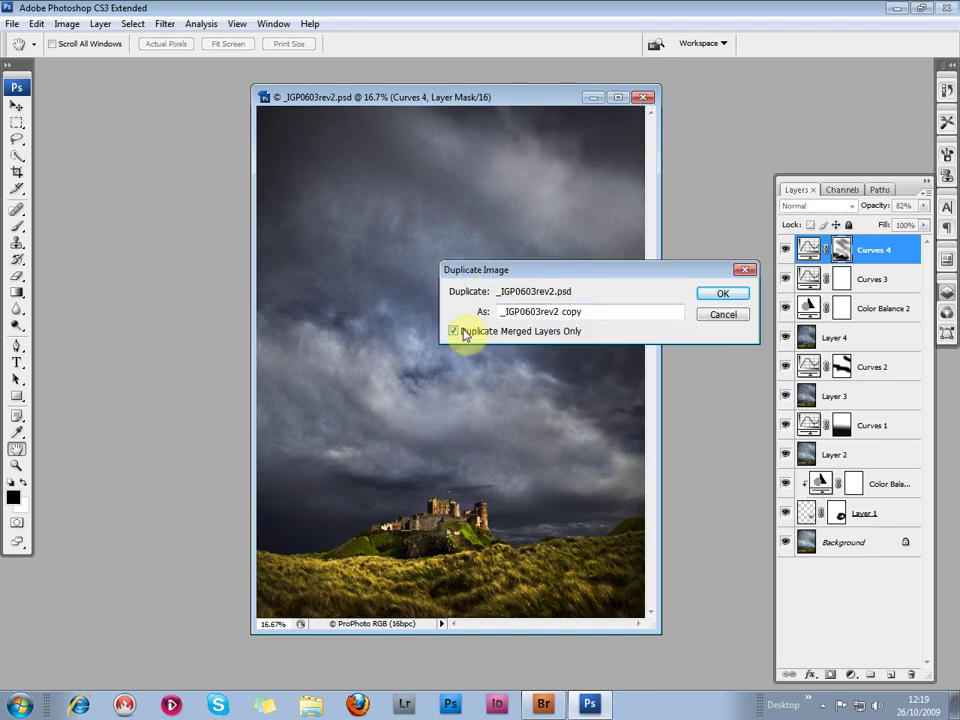
pyautogui.click(722, 293)
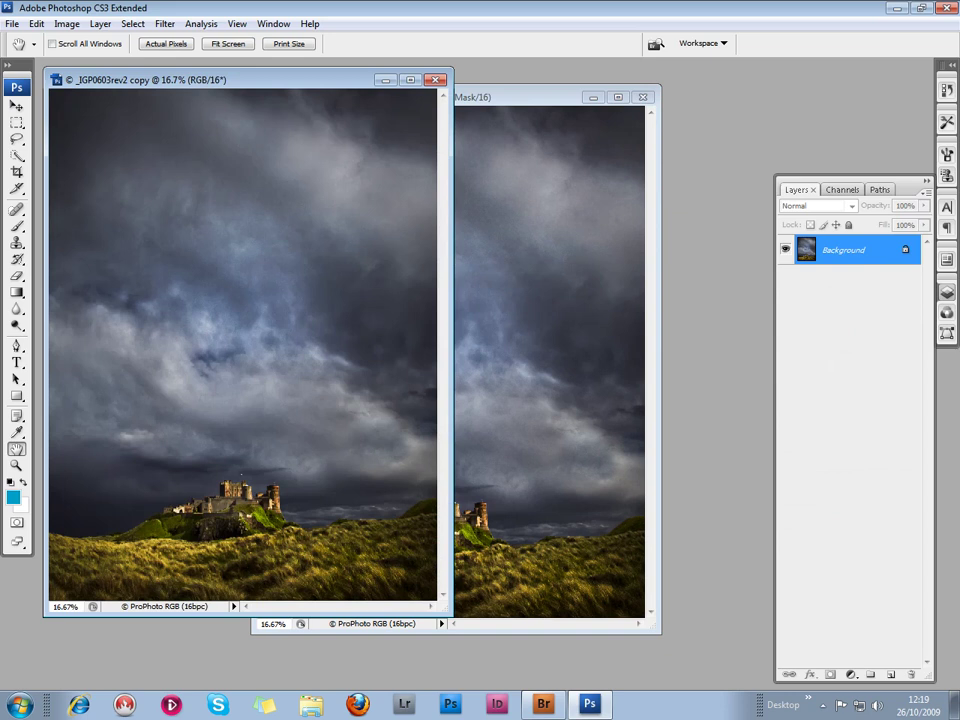
# Step: Close the layered original and reposition the copy's document window
pyautogui.click(531, 96)
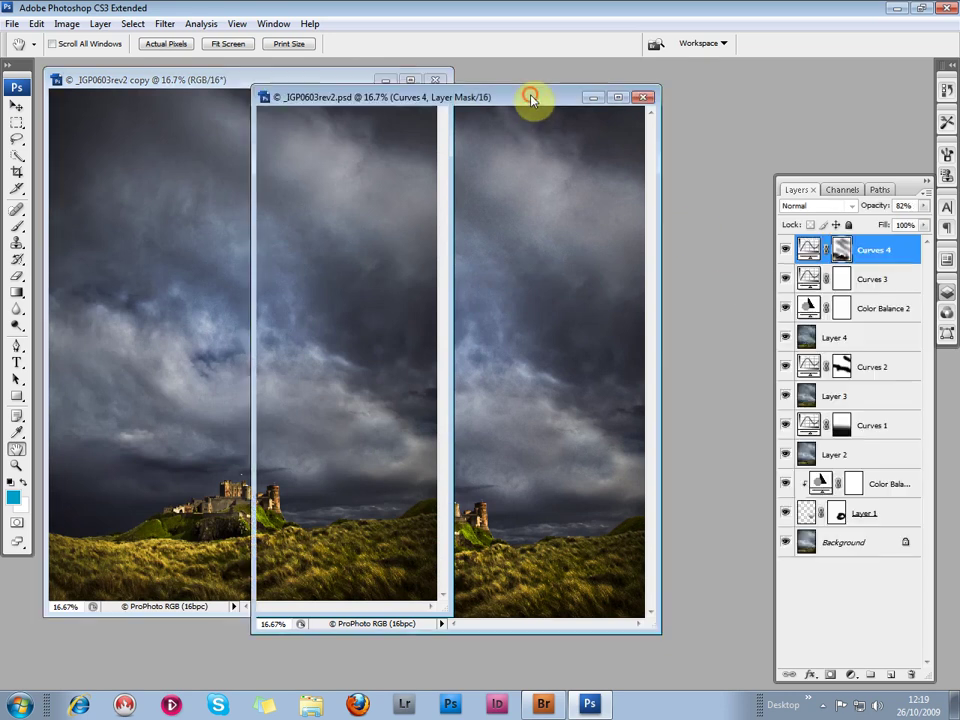
pyautogui.click(645, 98)
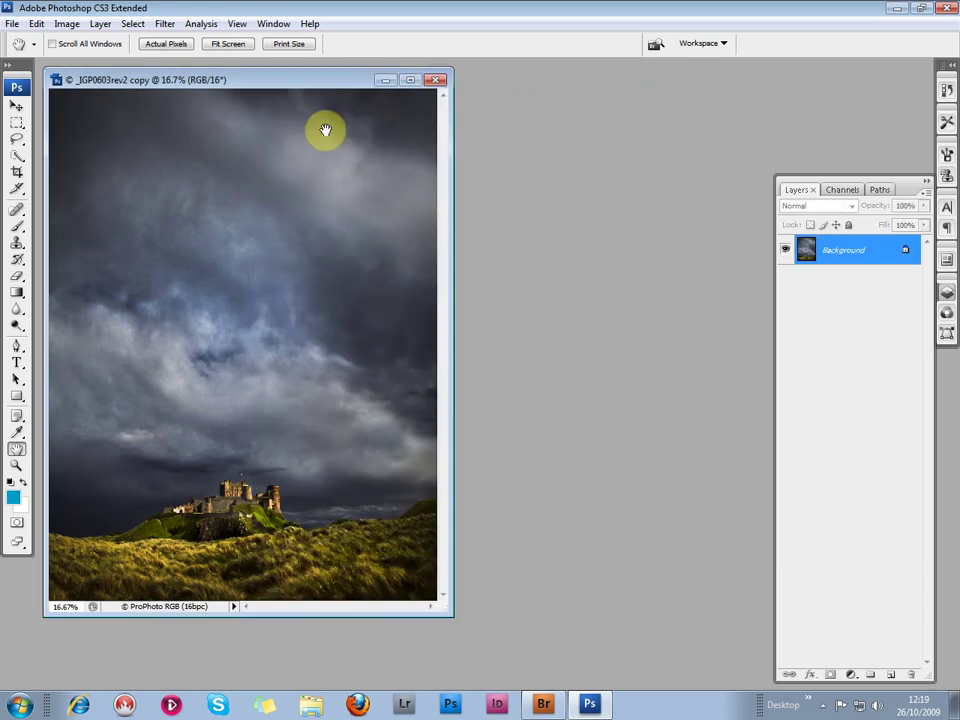
pyautogui.moveTo(300, 93)
pyautogui.mouseDown()
pyautogui.moveTo(306, 86)
pyautogui.moveTo(454, 146)
pyautogui.moveTo(540, 80)
pyautogui.mouseUp()
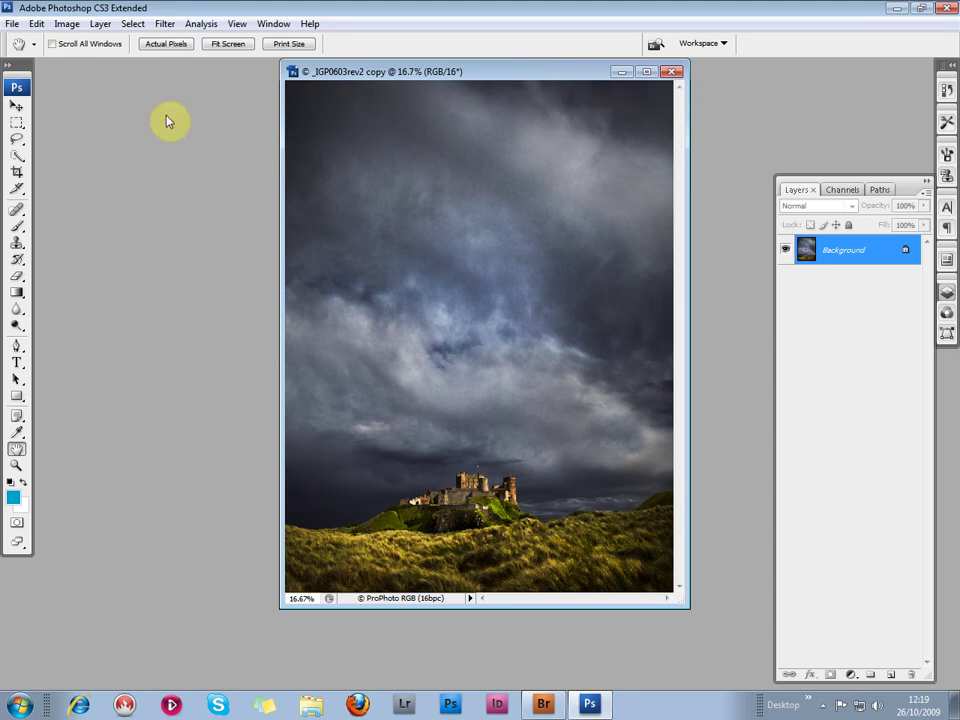
# Step: In Image Size, turn off Resample Image and change Resolution from 240 to 300 pixels/inch
pyautogui.click(68, 25)
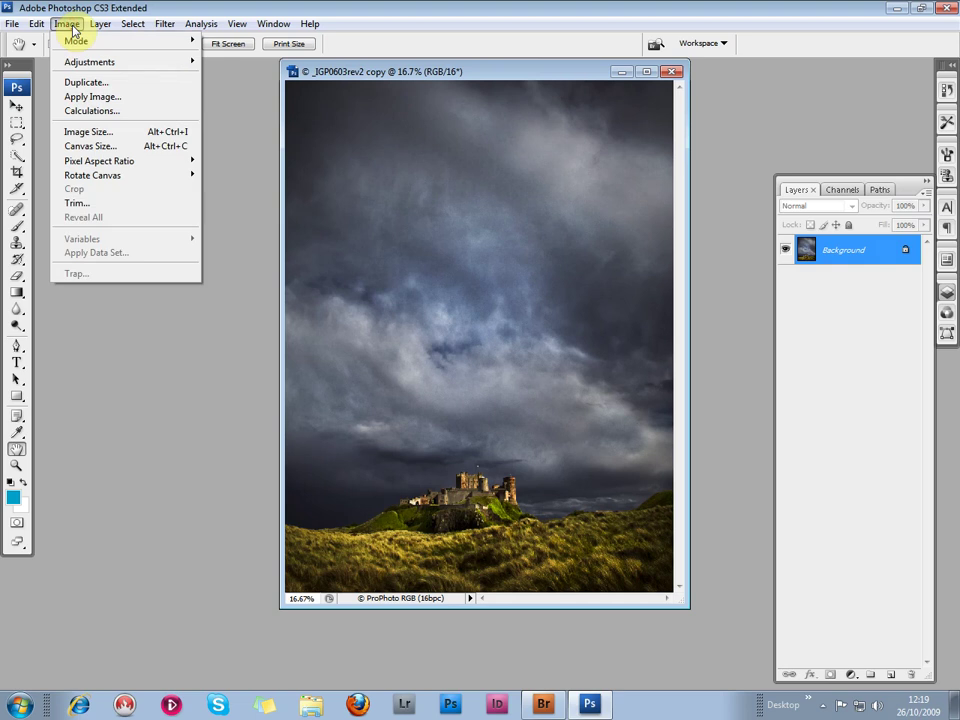
pyautogui.click(76, 132)
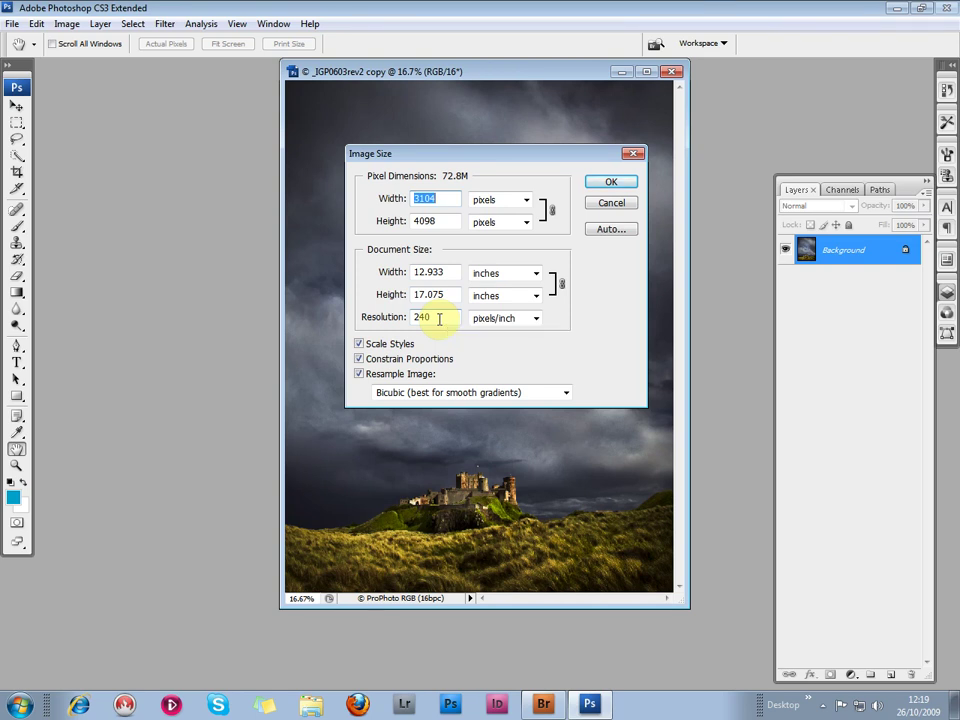
pyautogui.click(359, 375)
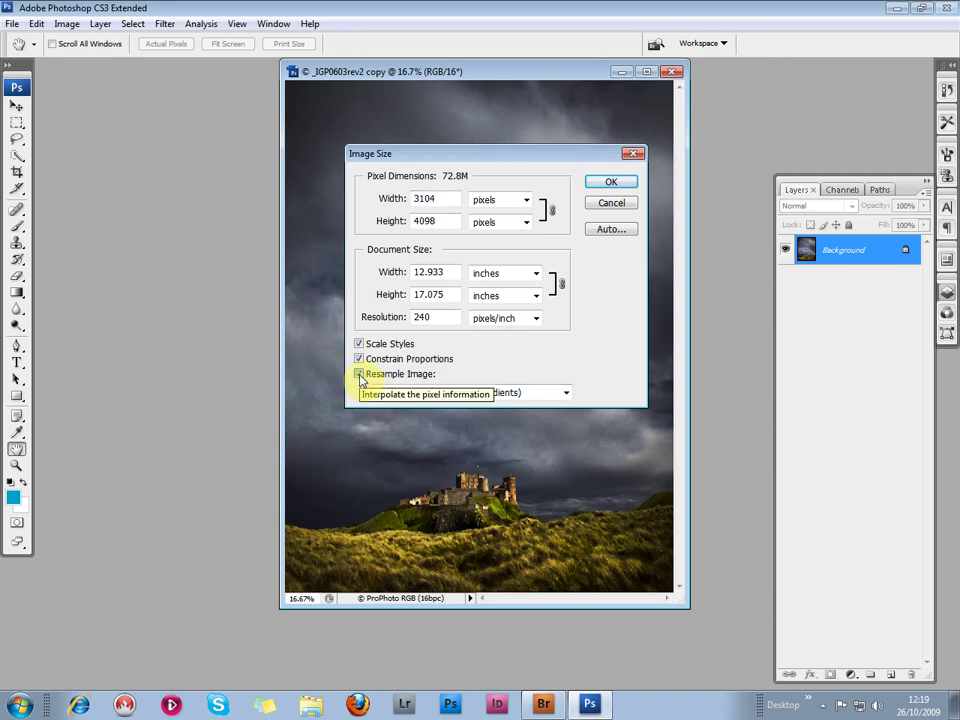
pyautogui.click(359, 374)
pyautogui.click(427, 317)
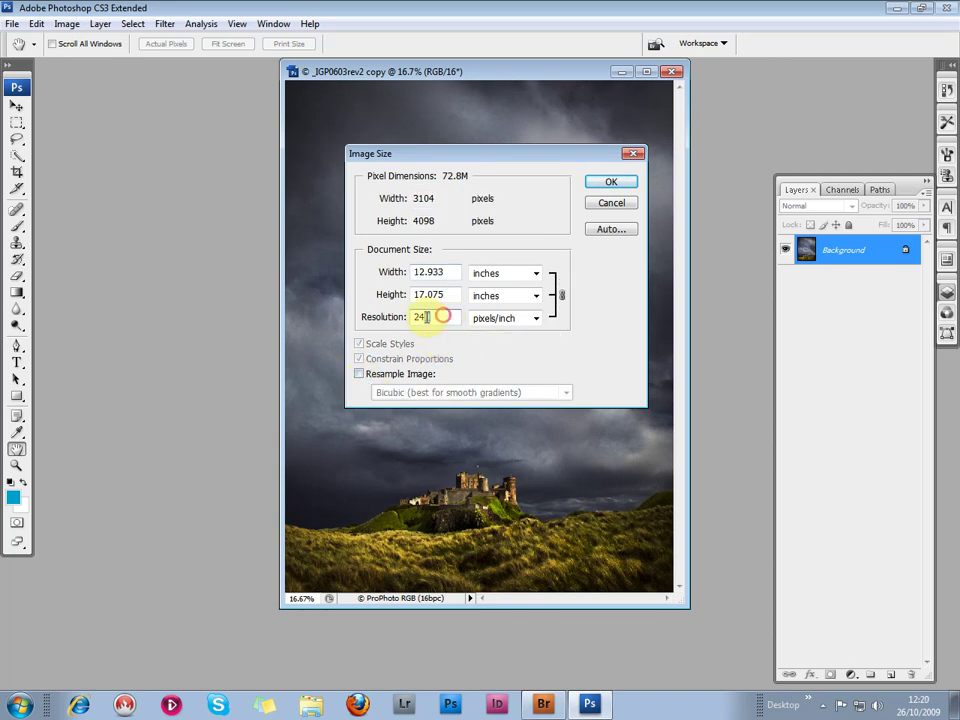
pyautogui.doubleClick(427, 317)
pyautogui.write('3')
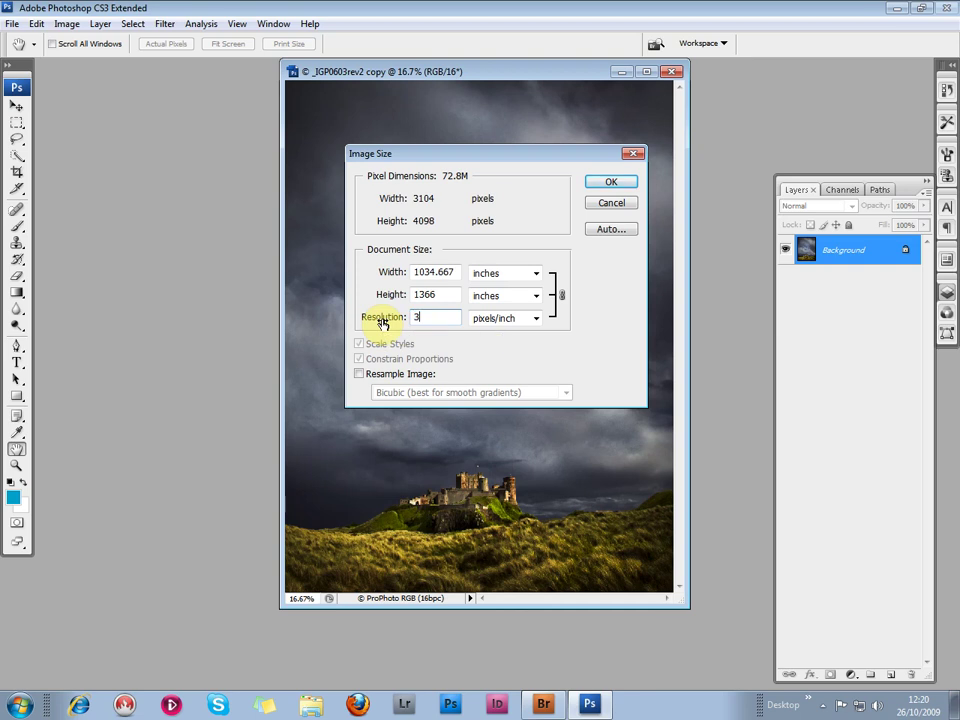
pyautogui.write('00')
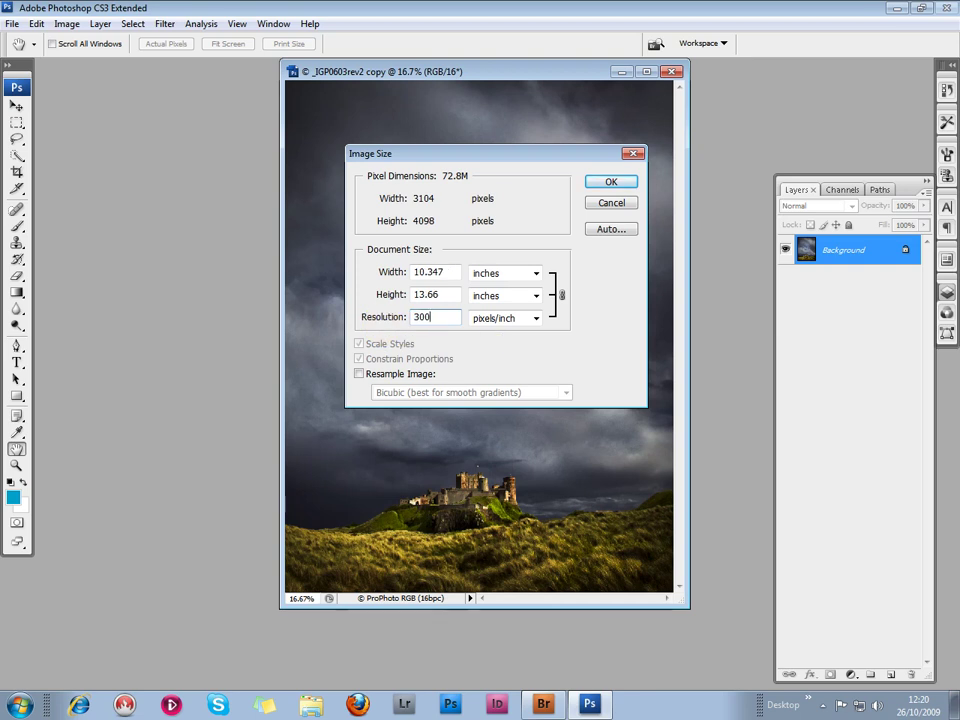
pyautogui.click(449, 295)
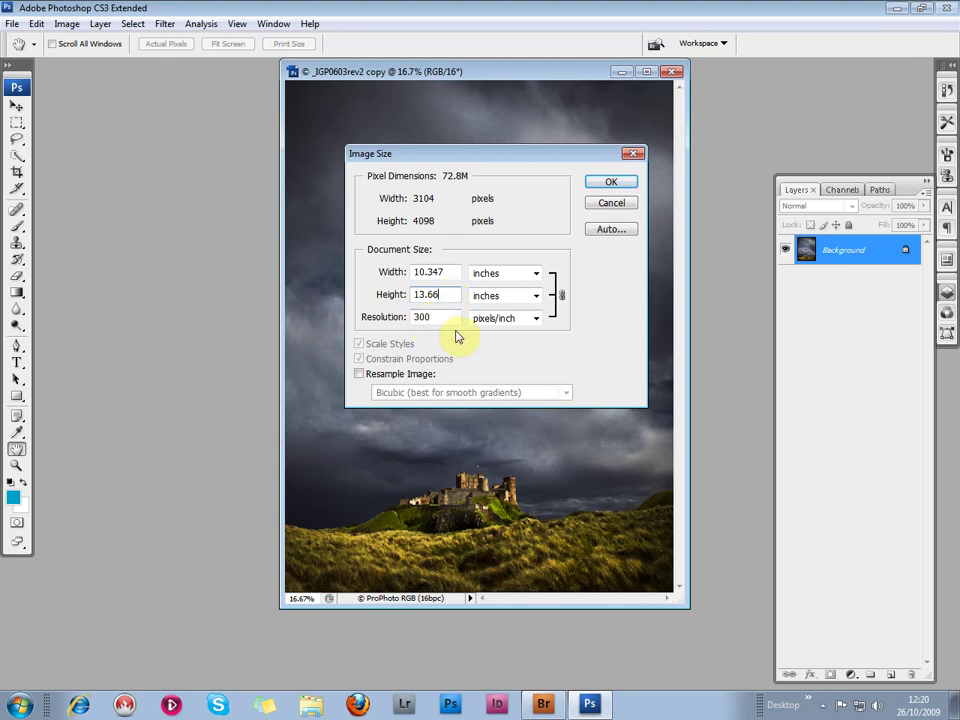
# Step: Resample with Bicubic Smoother to a 15-inch height, giving 3408 × 4500 pixels at 300 ppi
pyautogui.click(359, 374)
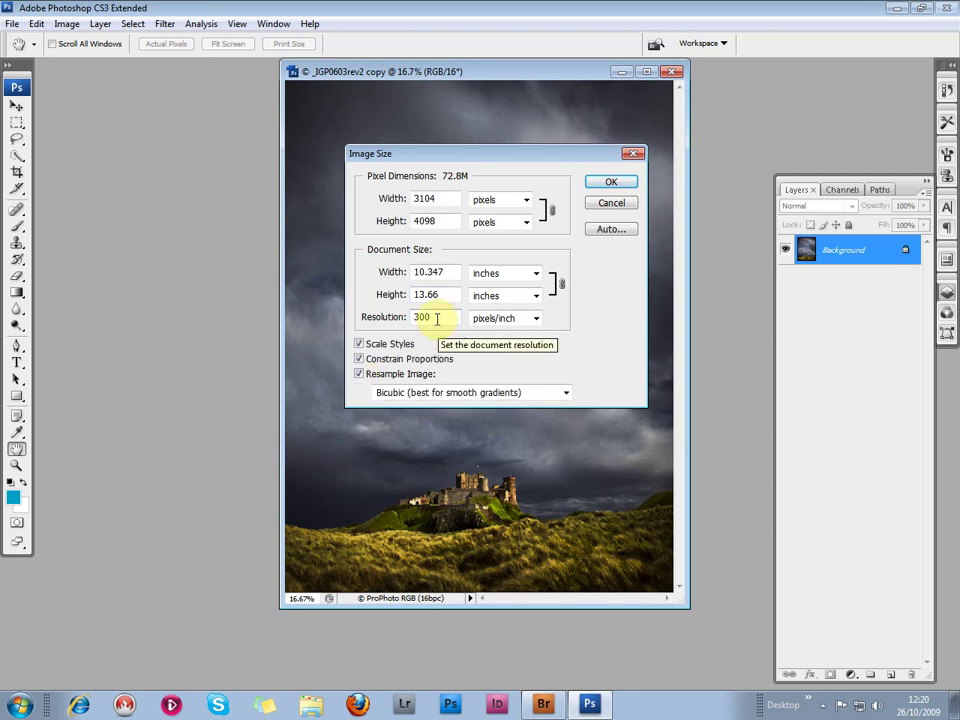
pyautogui.click(566, 394)
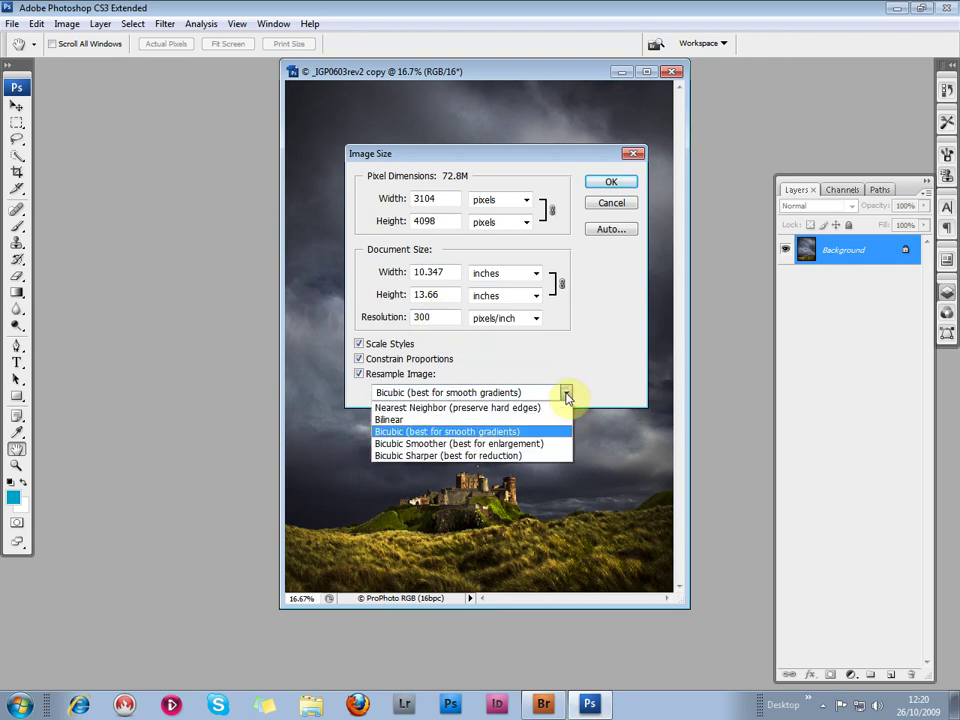
pyautogui.click(447, 446)
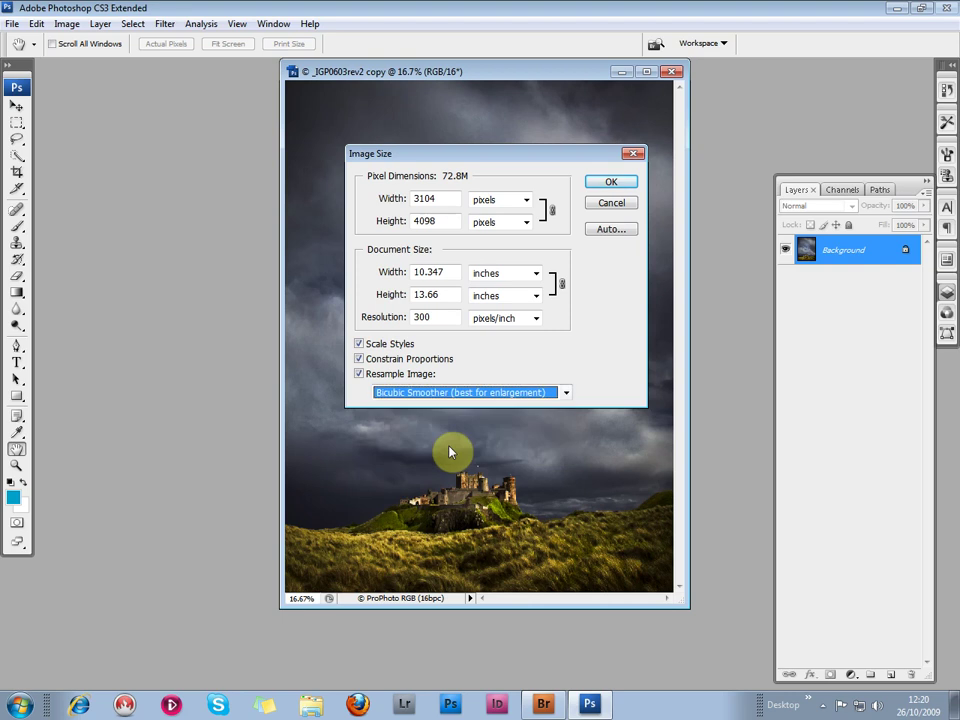
pyautogui.click(449, 294)
pyautogui.moveTo(449, 294); pyautogui.dragTo(405, 294)
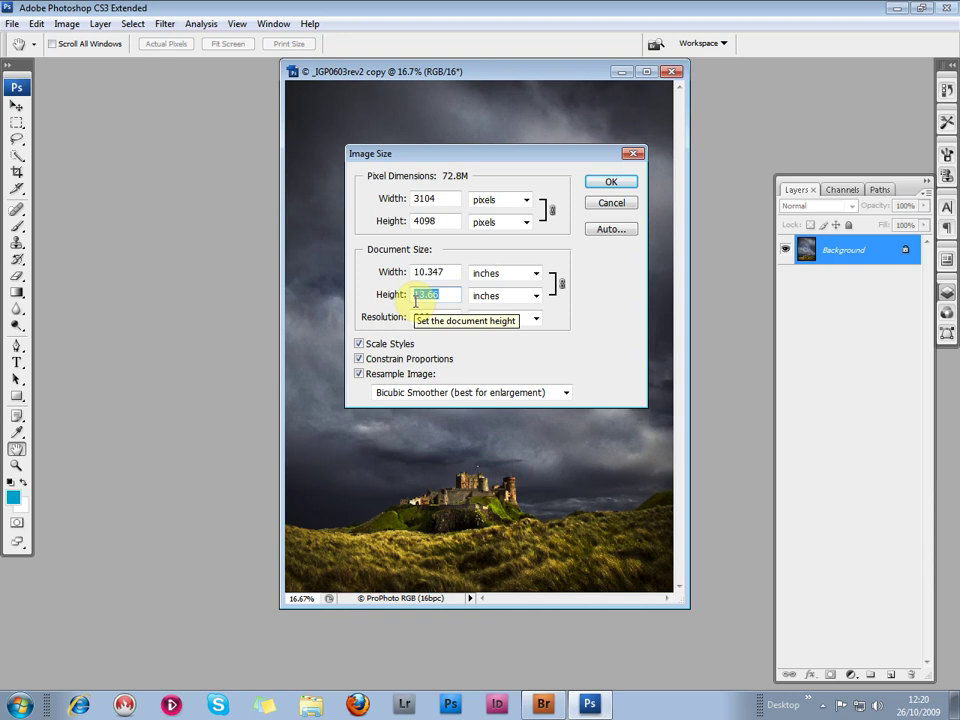
pyautogui.write('15')
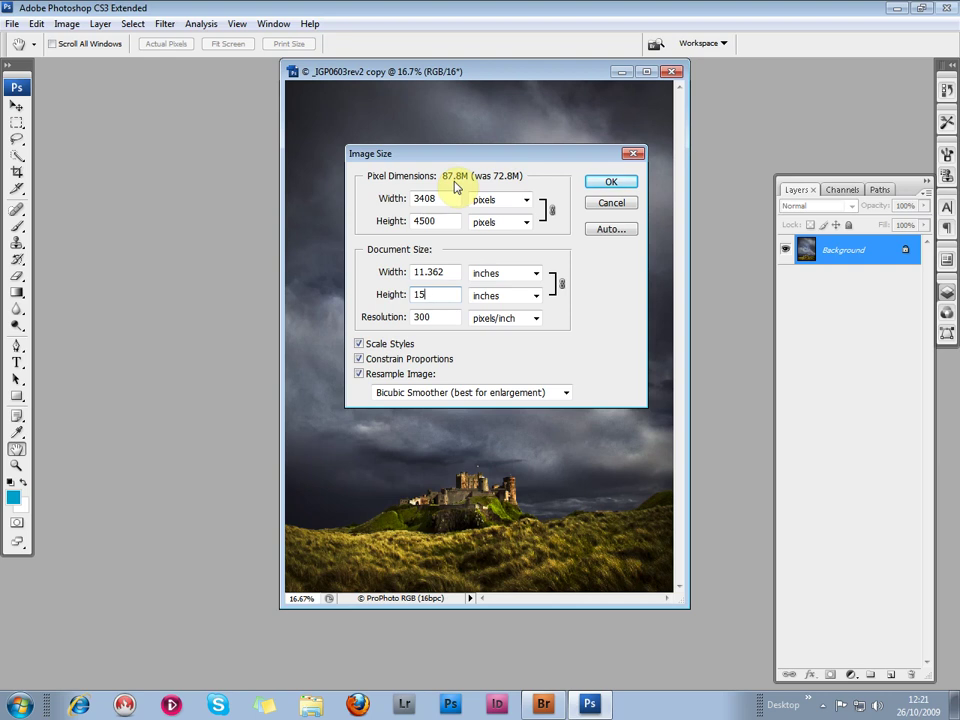
pyautogui.click(603, 183)
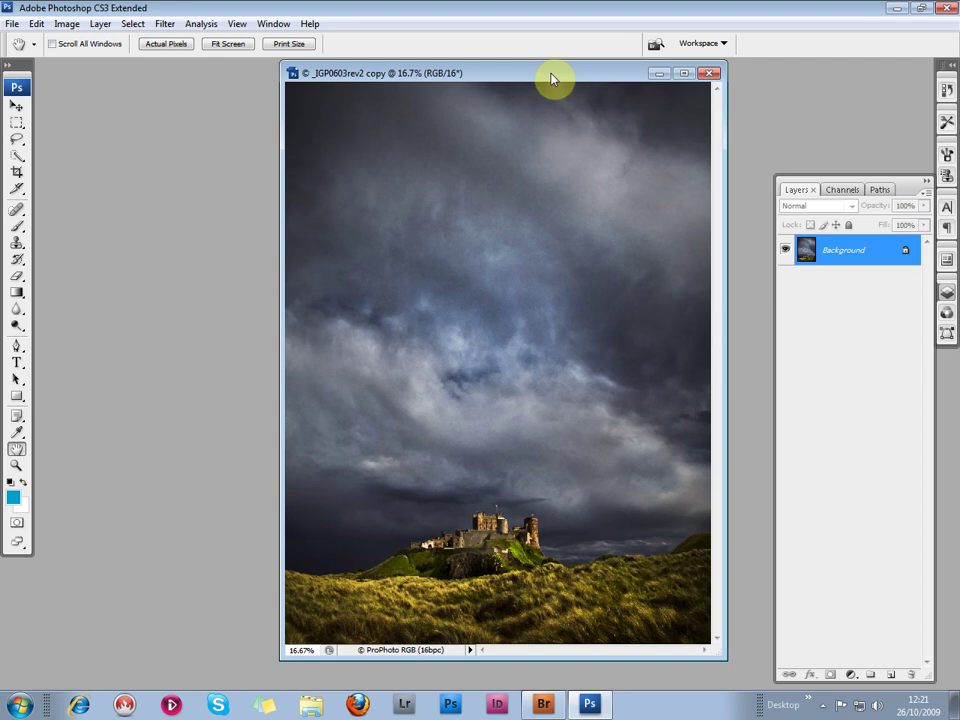
pyautogui.click(69, 27)
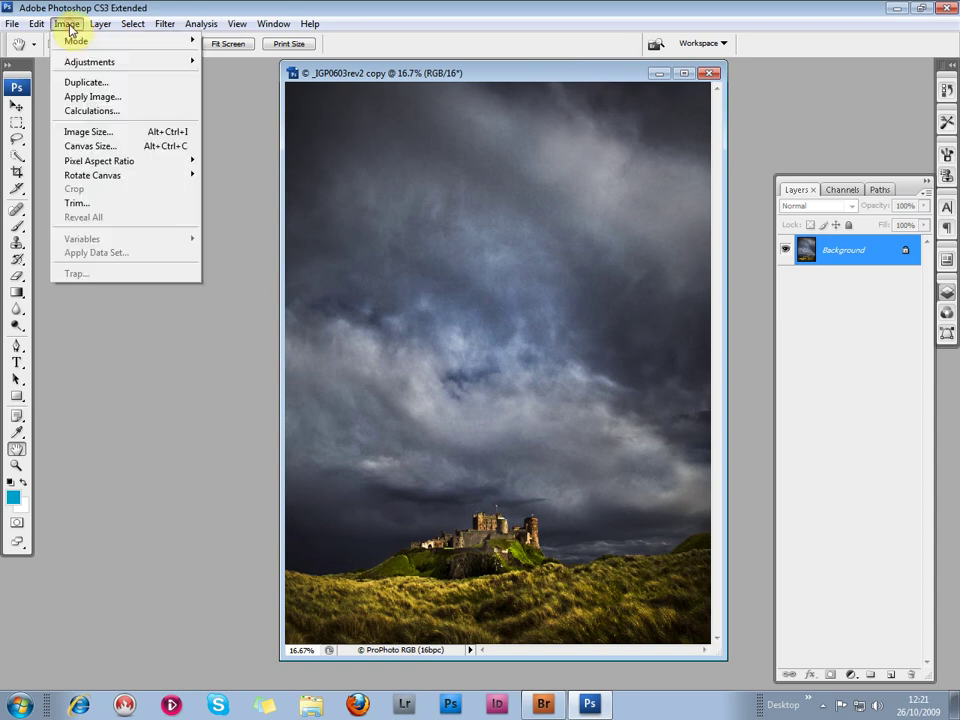
pyautogui.click(92, 146)
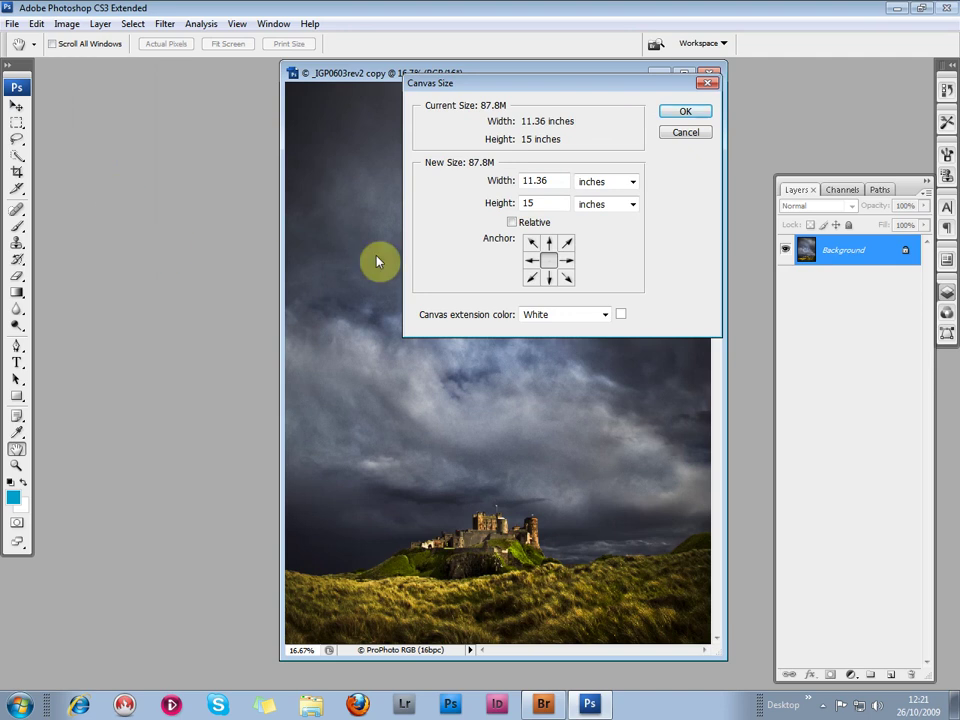
pyautogui.doubleClick(546, 203)
pyautogui.write('16')
pyautogui.click(502, 184)
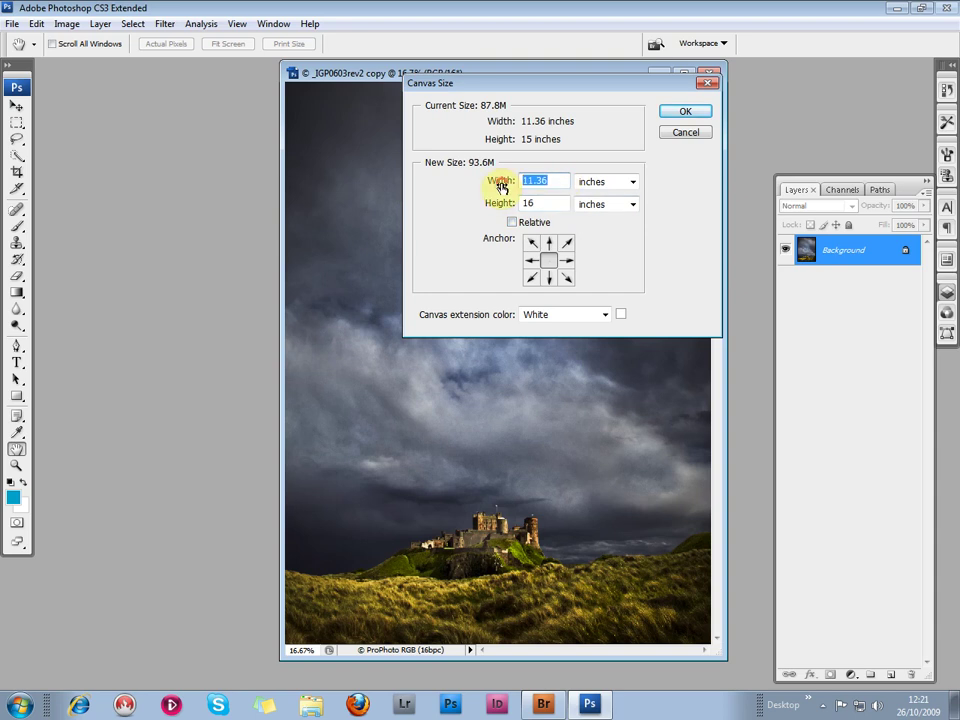
pyautogui.write('12')
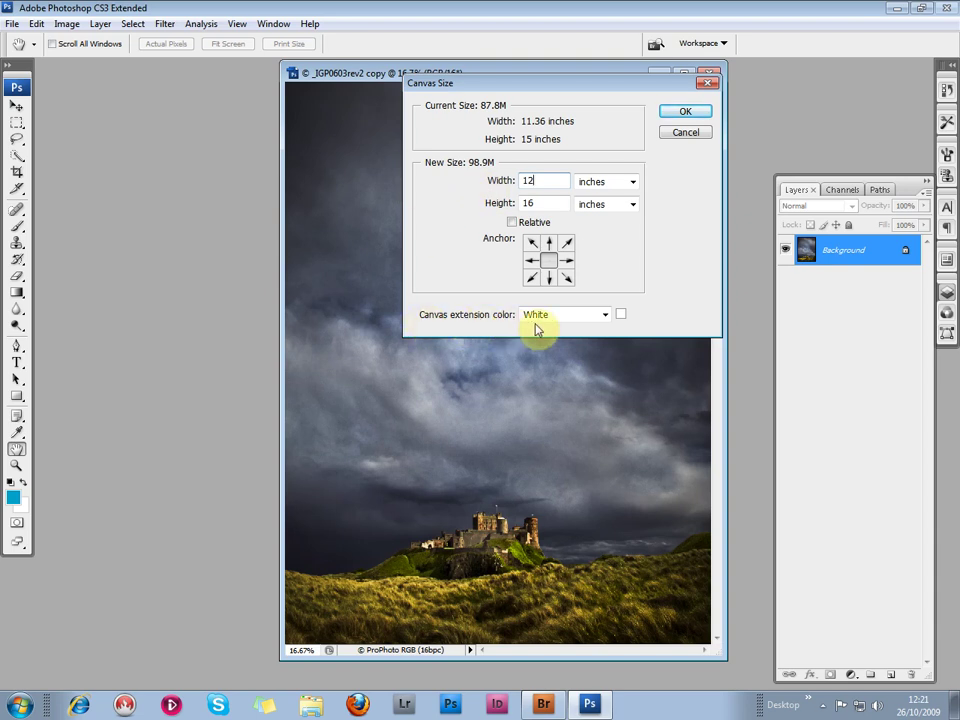
pyautogui.click(606, 315)
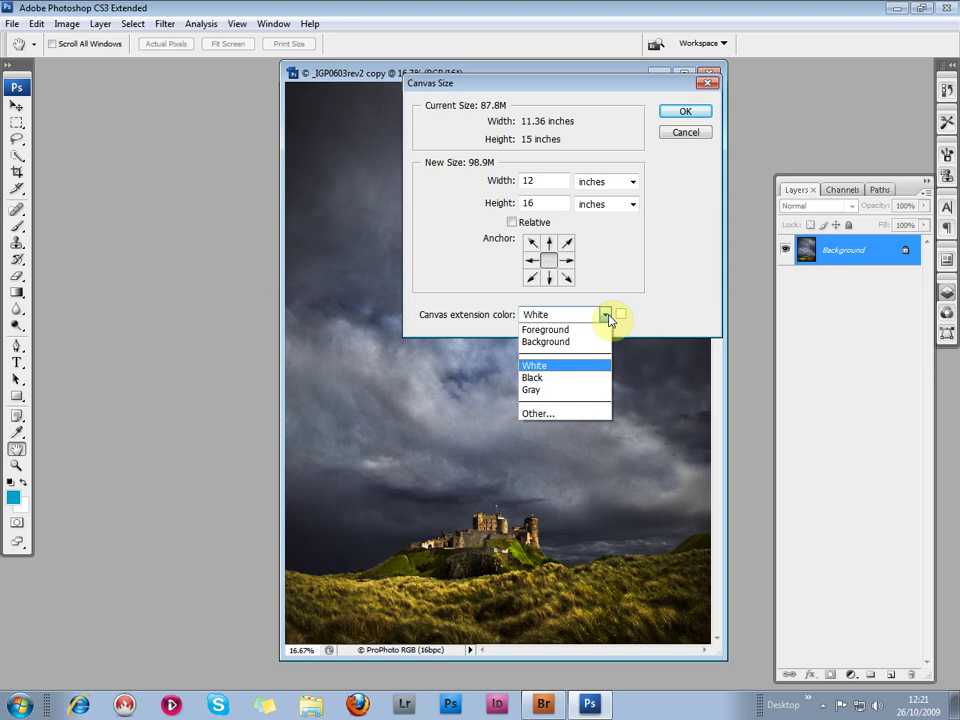
pyautogui.click(608, 318)
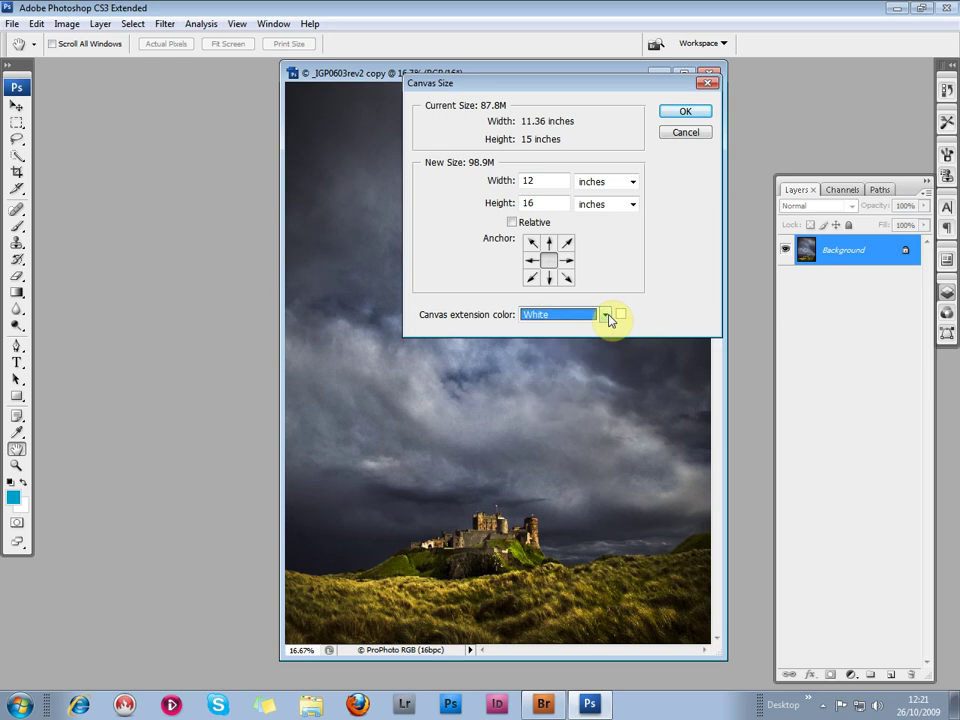
pyautogui.click(684, 113)
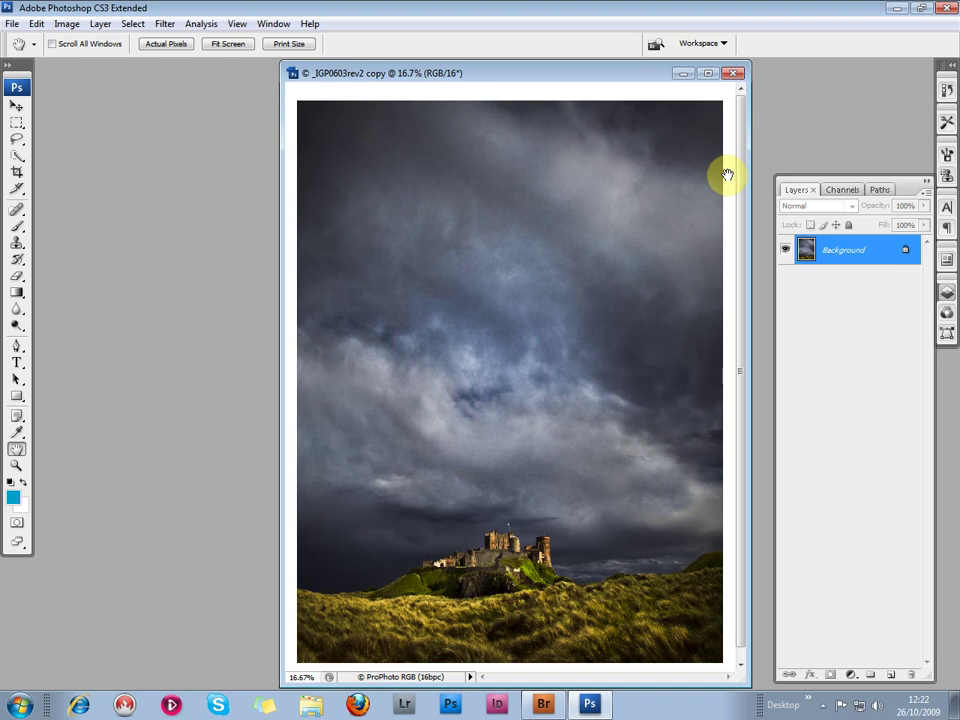
# Step: Add a Curves adjustment layer with points at 50/50 and 76/76, lifting 149 to 161
pyautogui.click(850, 675)
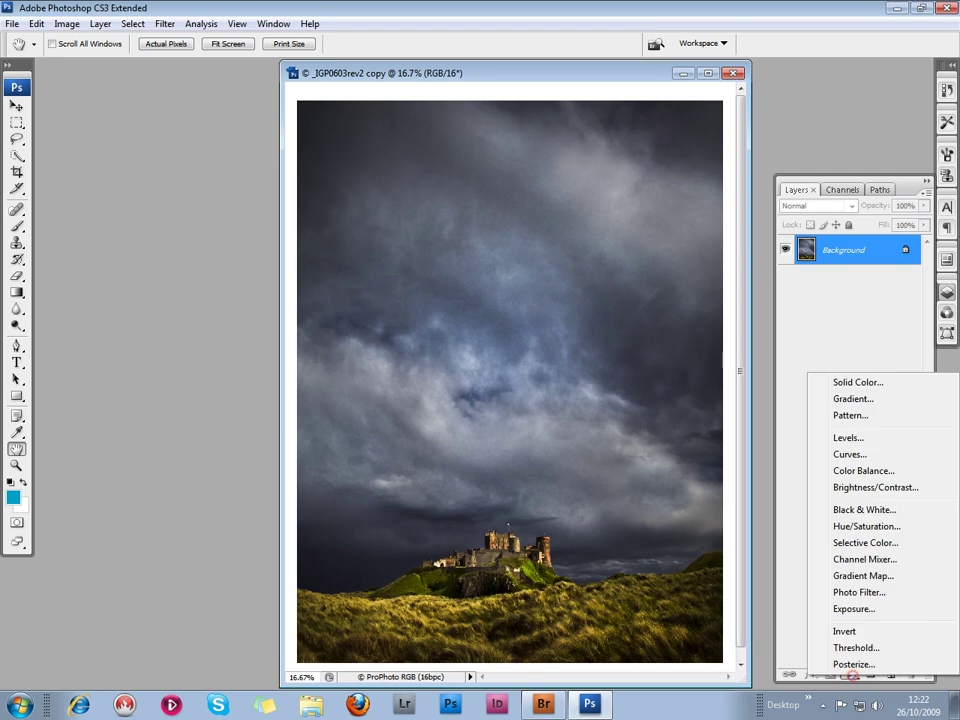
pyautogui.click(846, 457)
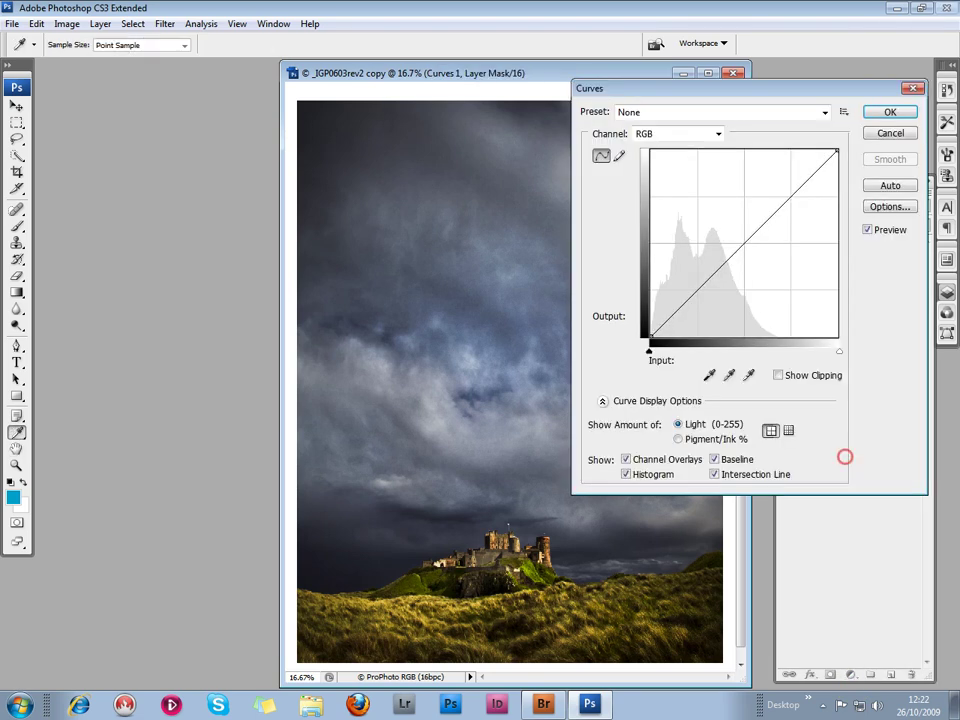
pyautogui.click(706, 281)
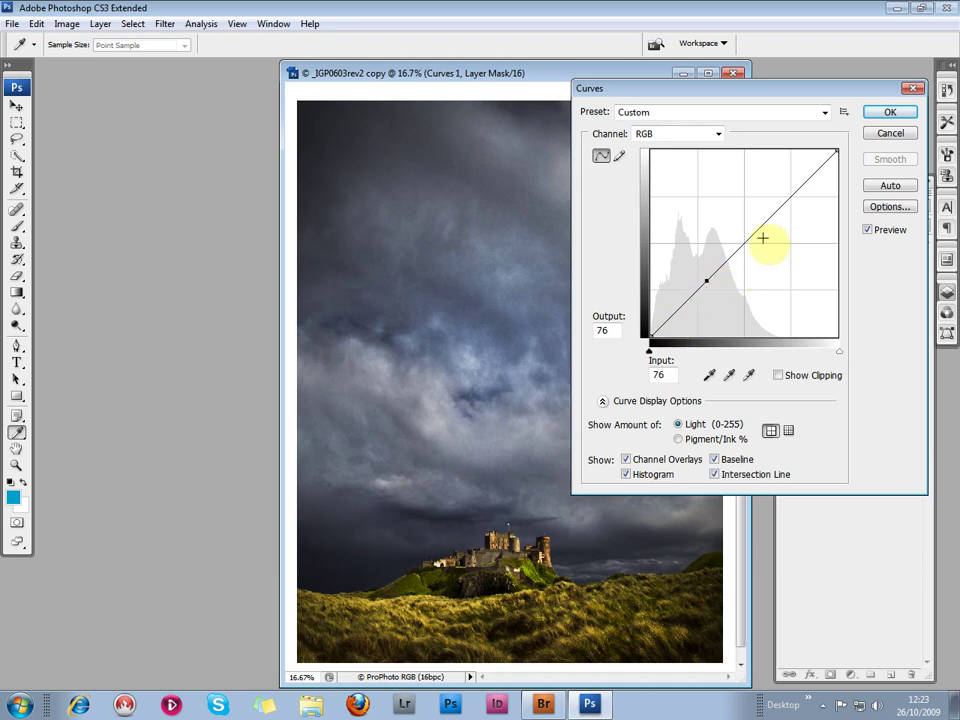
pyautogui.moveTo(760, 228); pyautogui.dragTo(760, 218)
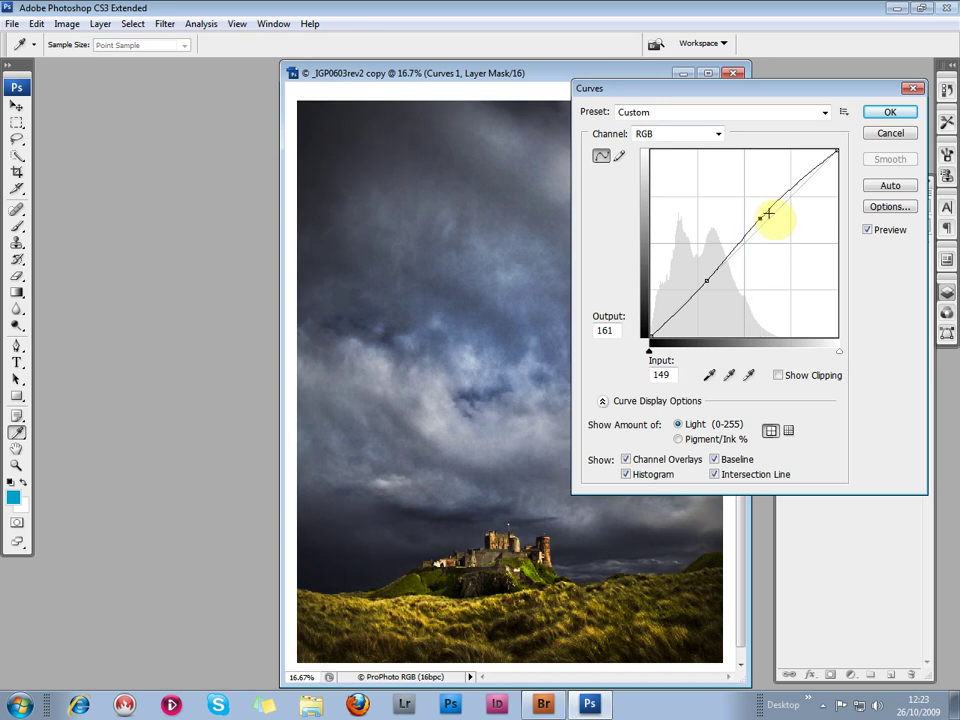
pyautogui.click(688, 299)
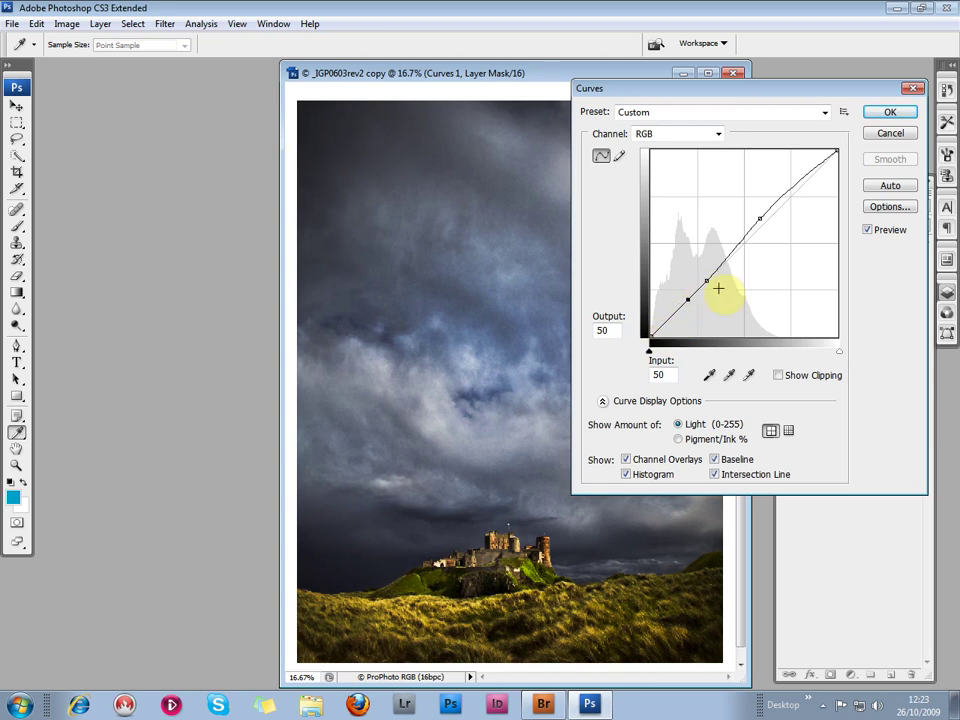
pyautogui.click(869, 231)
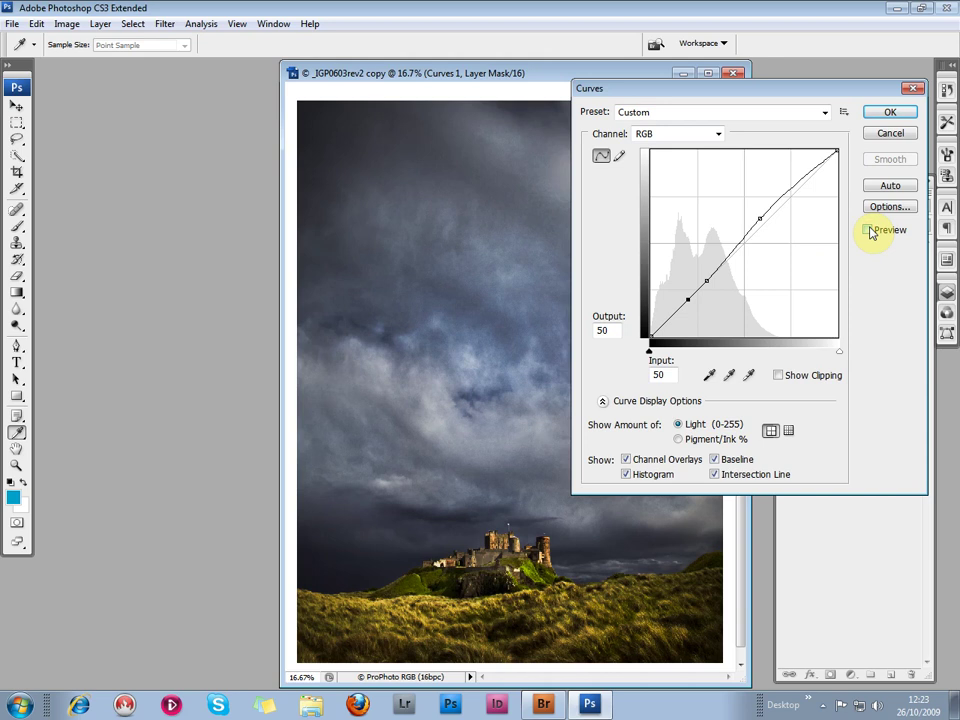
pyautogui.click(870, 232)
pyautogui.click(870, 232)
pyautogui.click(870, 232)
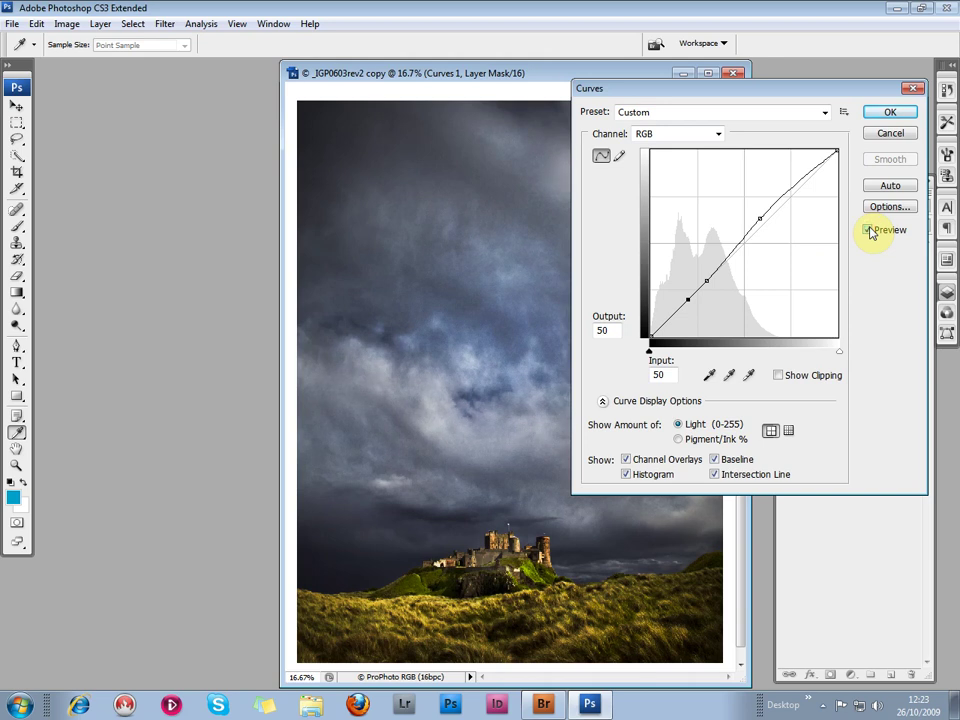
pyautogui.click(886, 114)
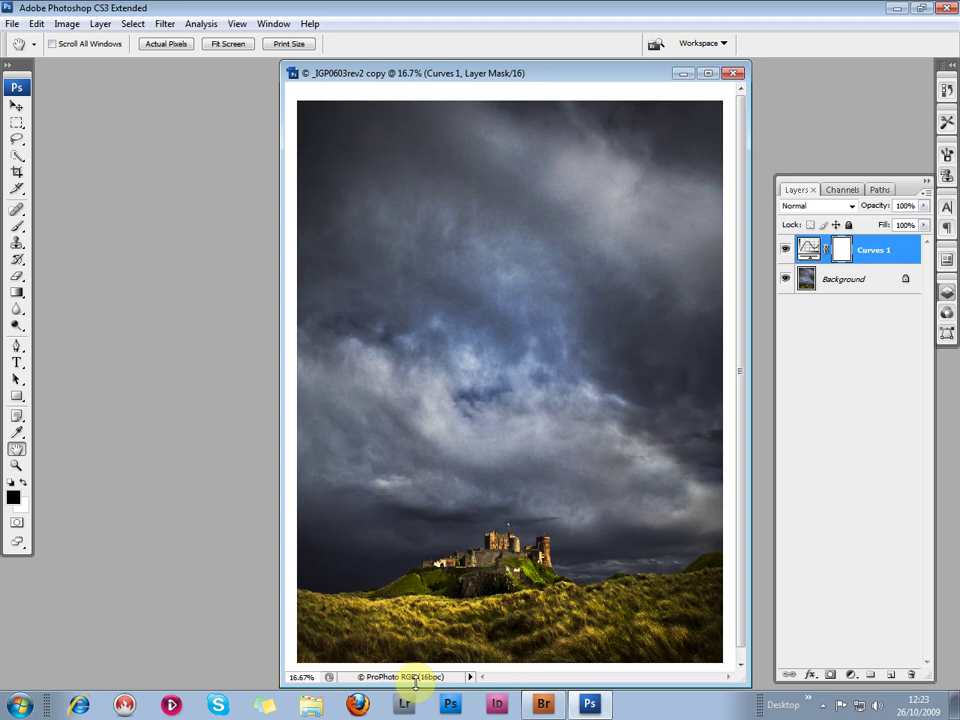
# Step: Choose DS Colour Frontier Crystal Archive as the Convert to Profile destination
pyautogui.click(38, 27)
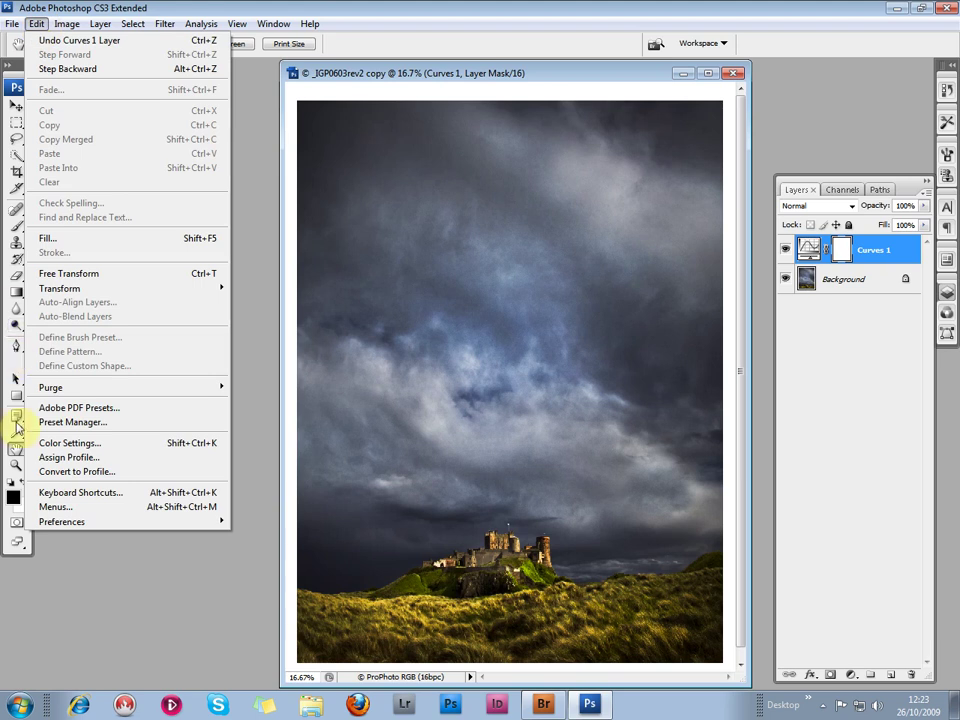
pyautogui.click(62, 475)
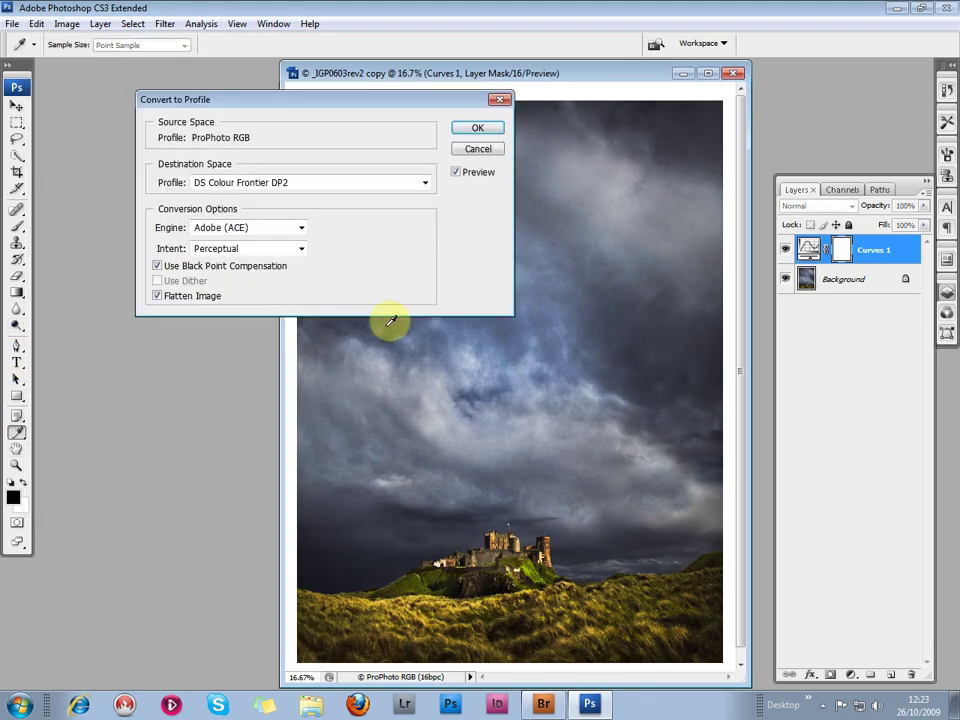
pyautogui.click(427, 184)
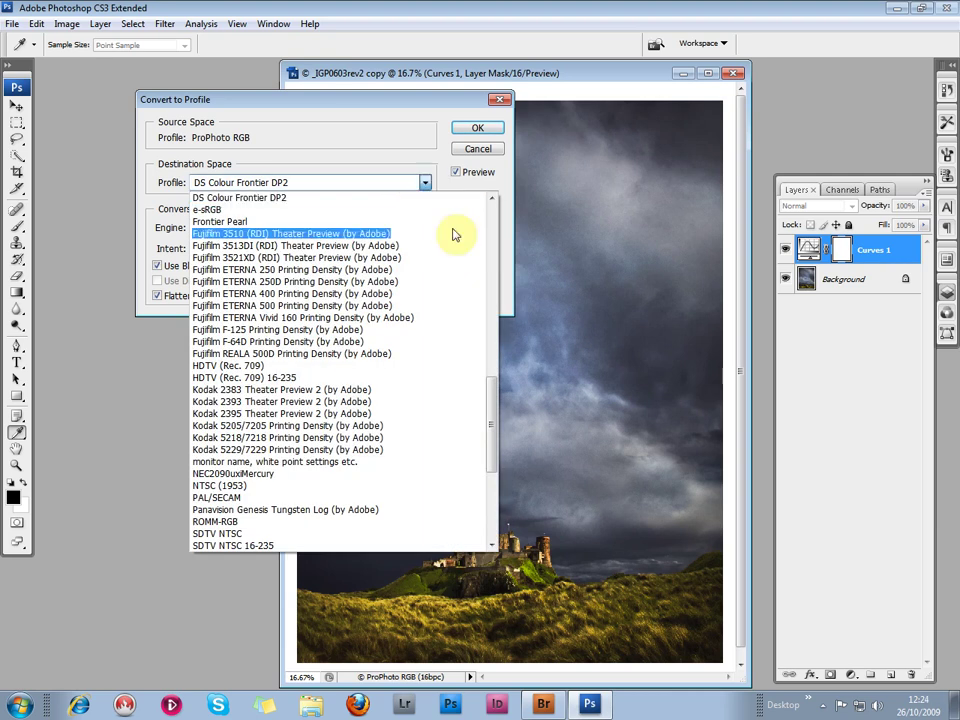
pyautogui.moveTo(490, 410); pyautogui.dragTo(492, 392)
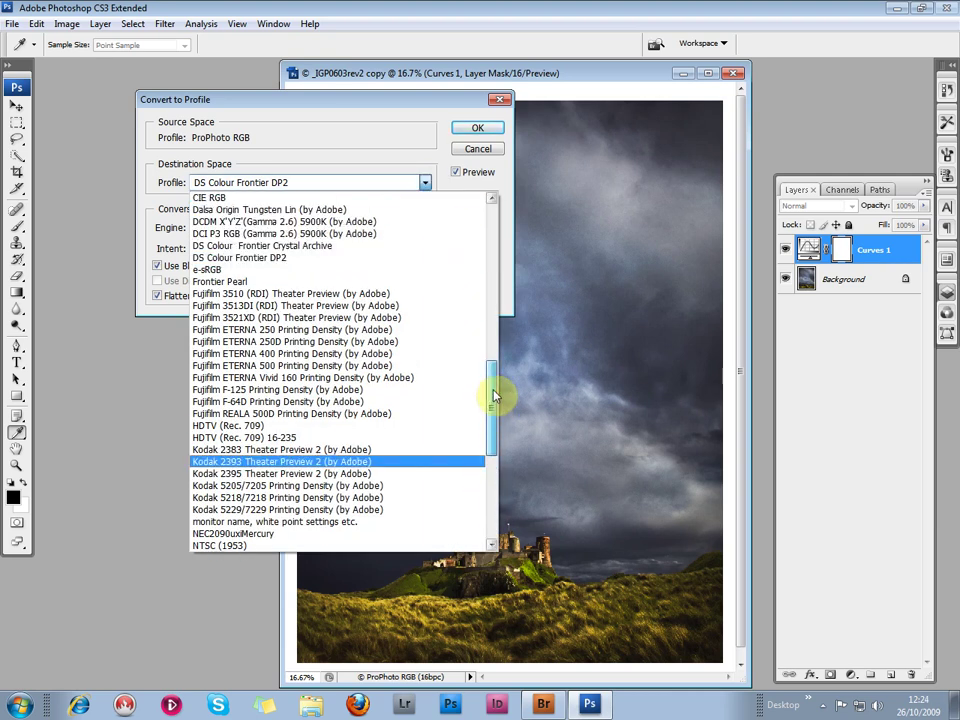
pyautogui.click(294, 251)
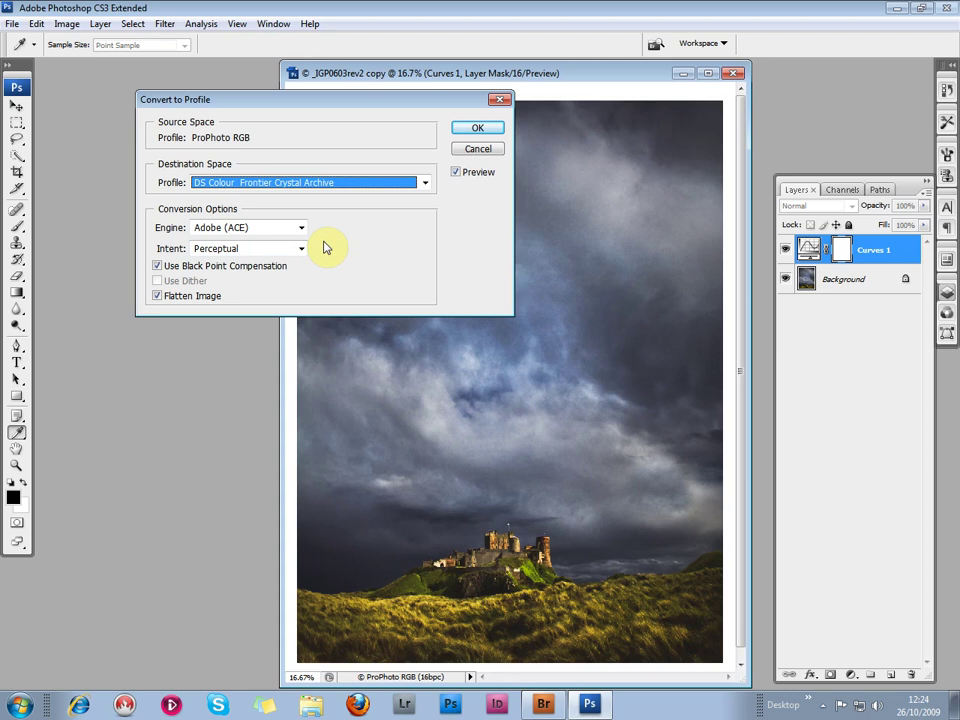
# Step: Compare Relative Colorimetric and Perceptual intents, keep Perceptual, and apply the flattened conversion
pyautogui.click(301, 250)
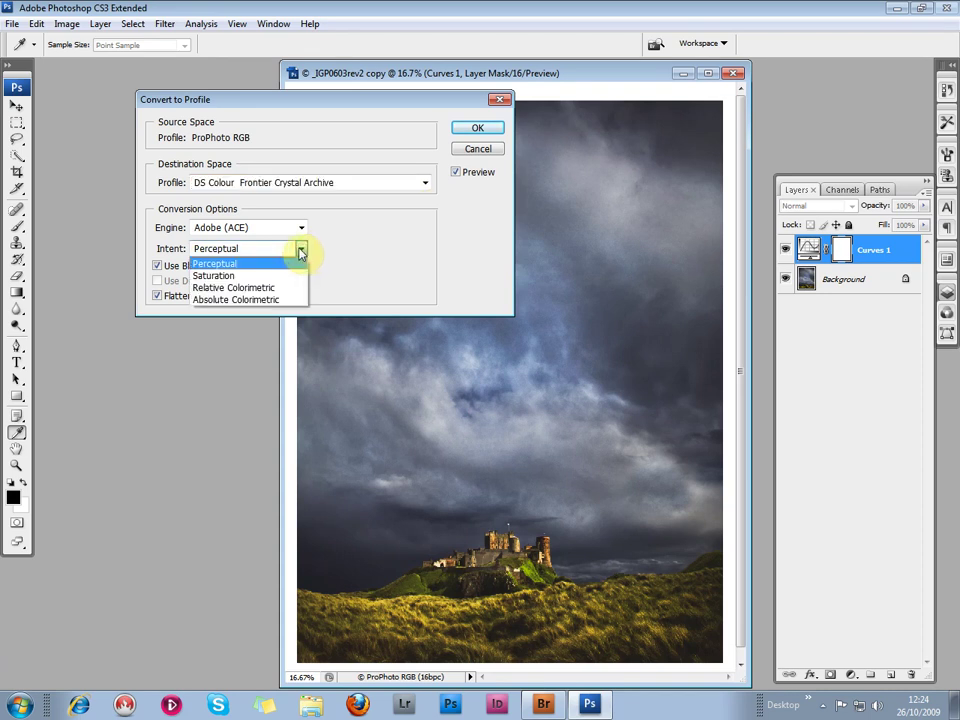
pyautogui.click(237, 288)
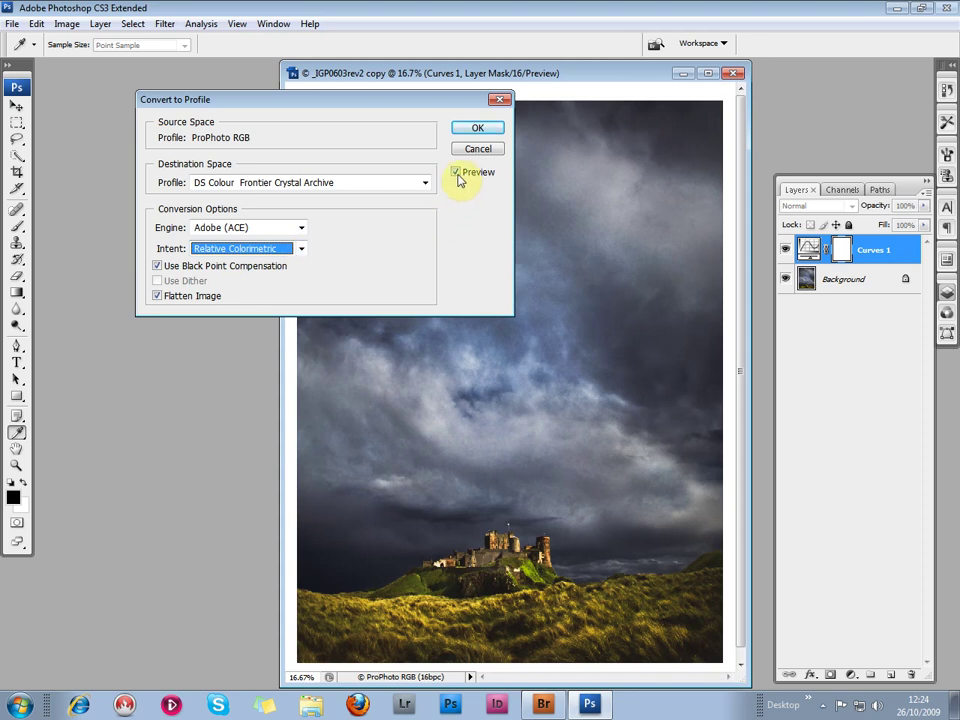
pyautogui.click(303, 250)
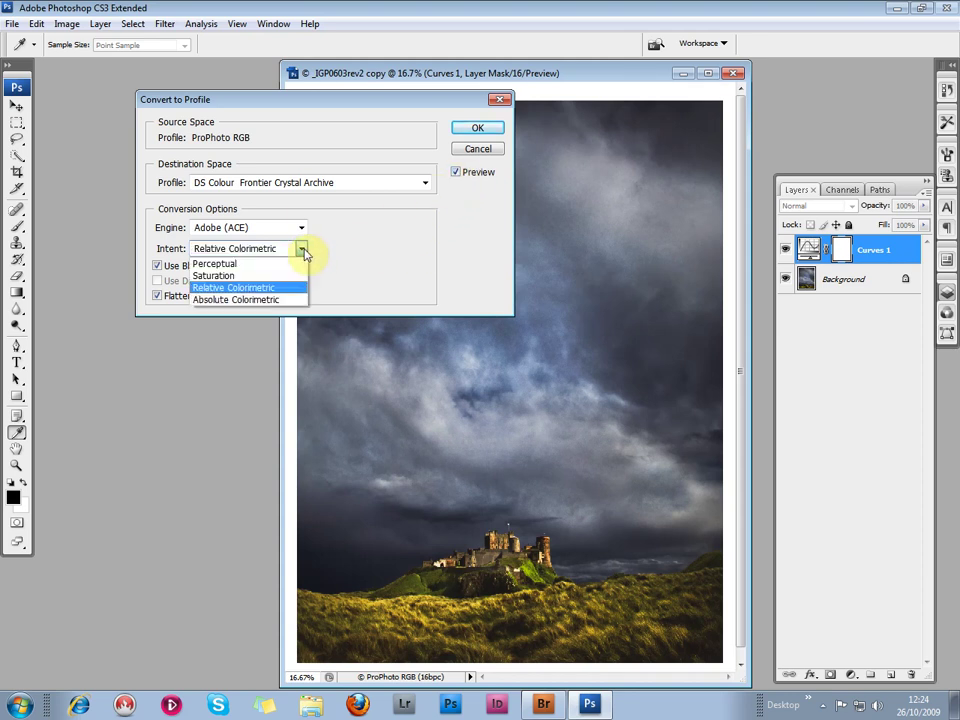
pyautogui.click(240, 265)
pyautogui.click(303, 252)
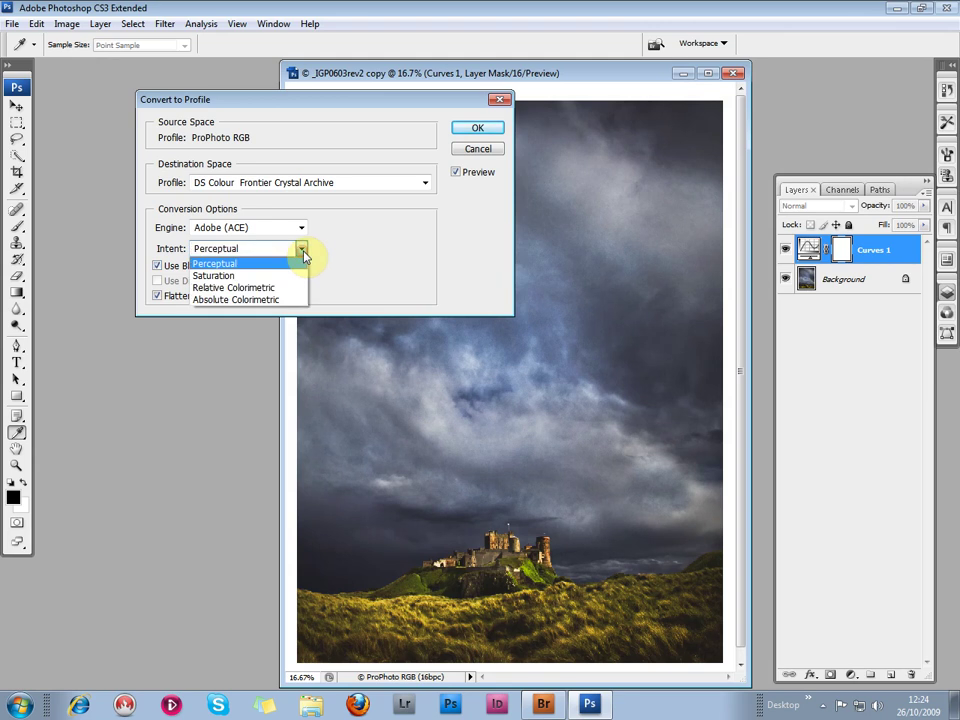
pyautogui.click(252, 286)
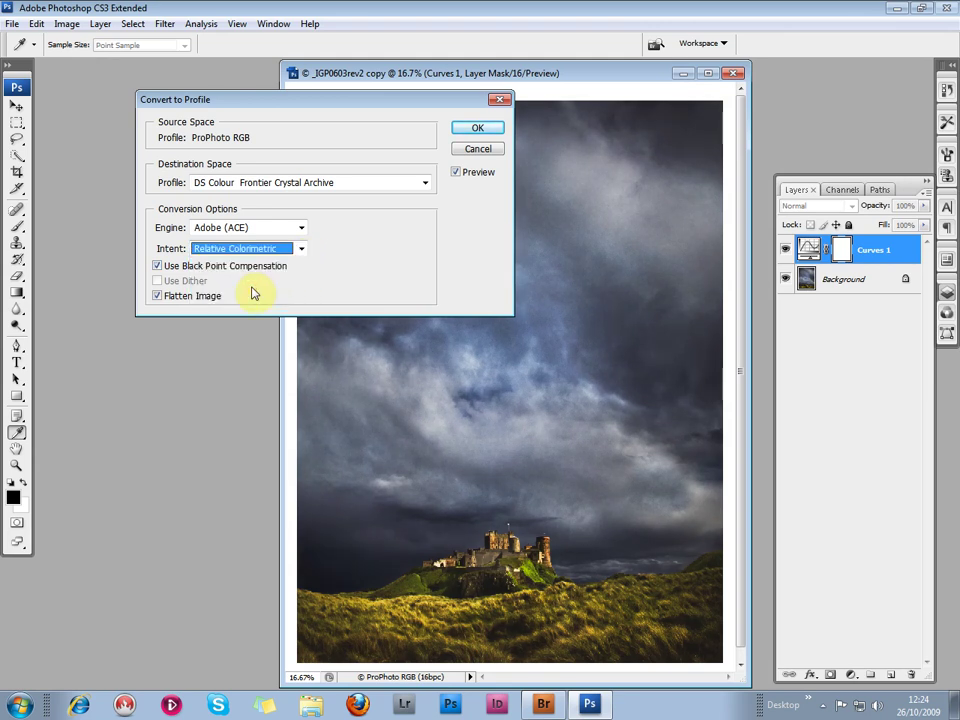
pyautogui.click(302, 250)
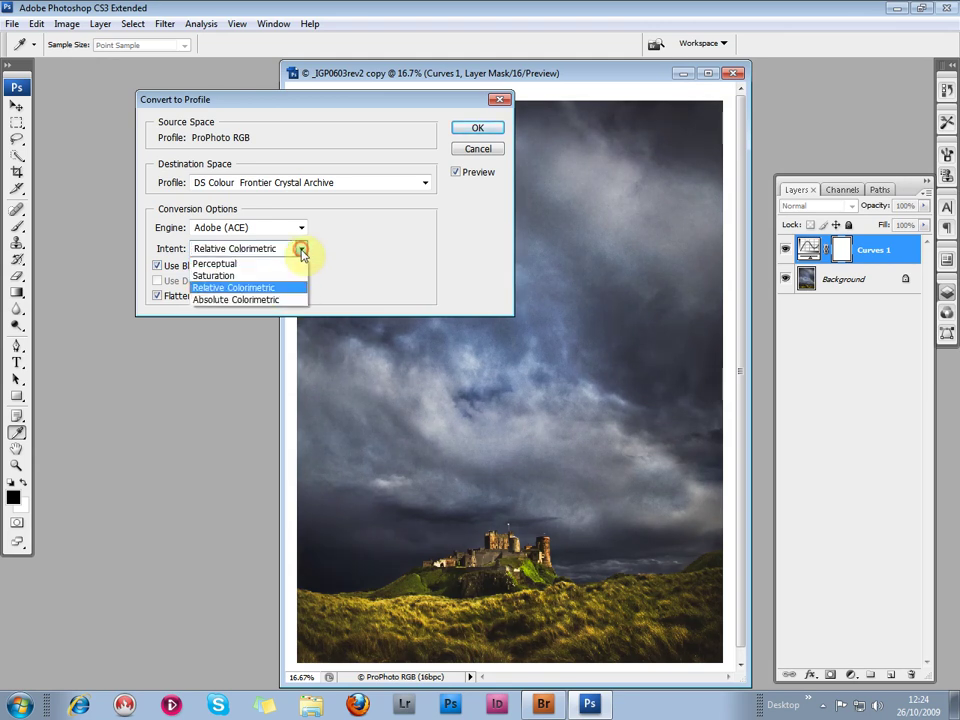
pyautogui.click(226, 265)
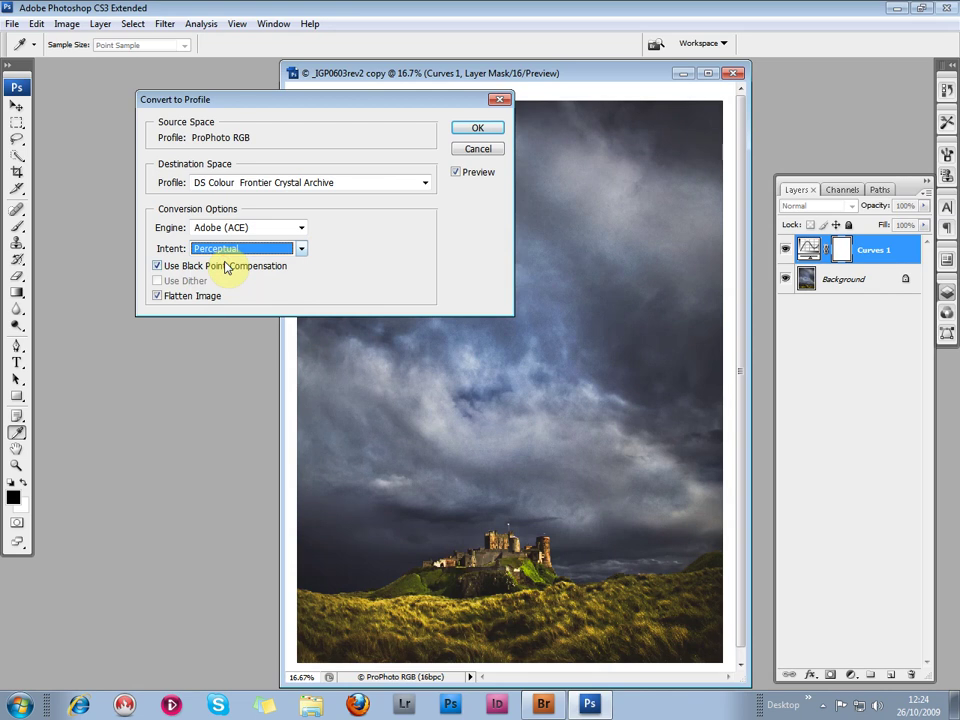
pyautogui.click(485, 127)
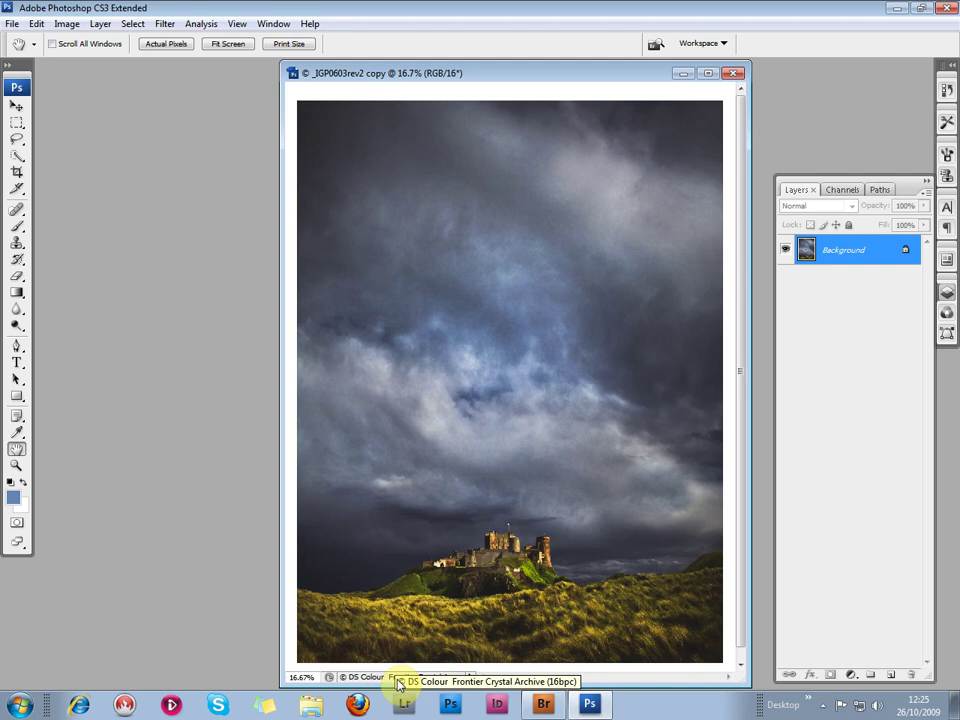
# Step: Change the castle photo's mode from 16 to 8 Bits/Channel
pyautogui.click(67, 24)
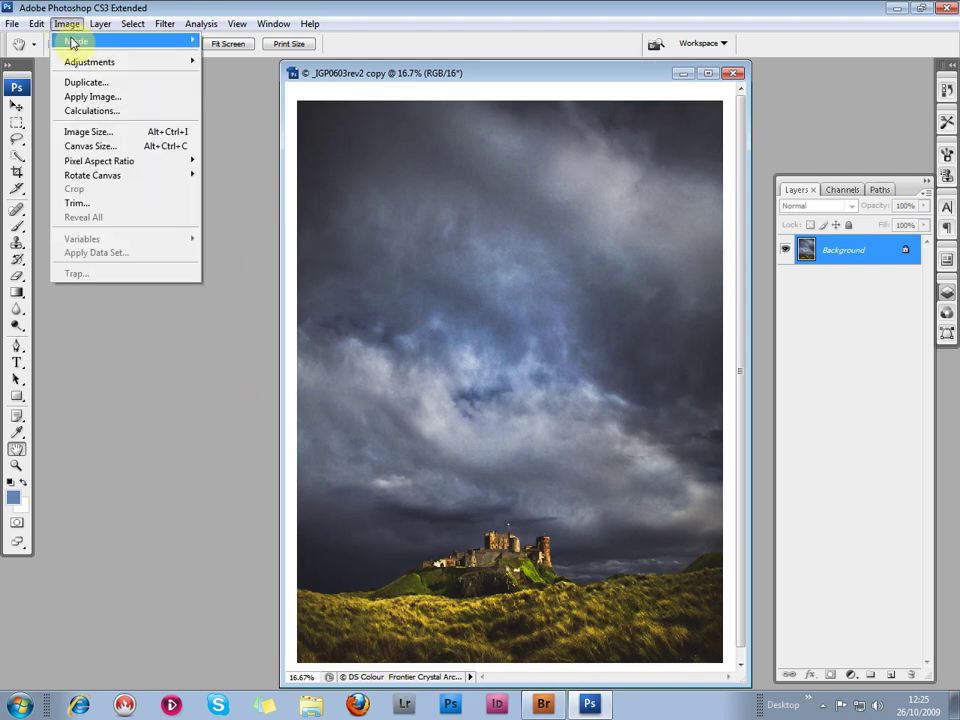
pyautogui.moveTo(136, 28)
pyautogui.moveTo(60, 25)
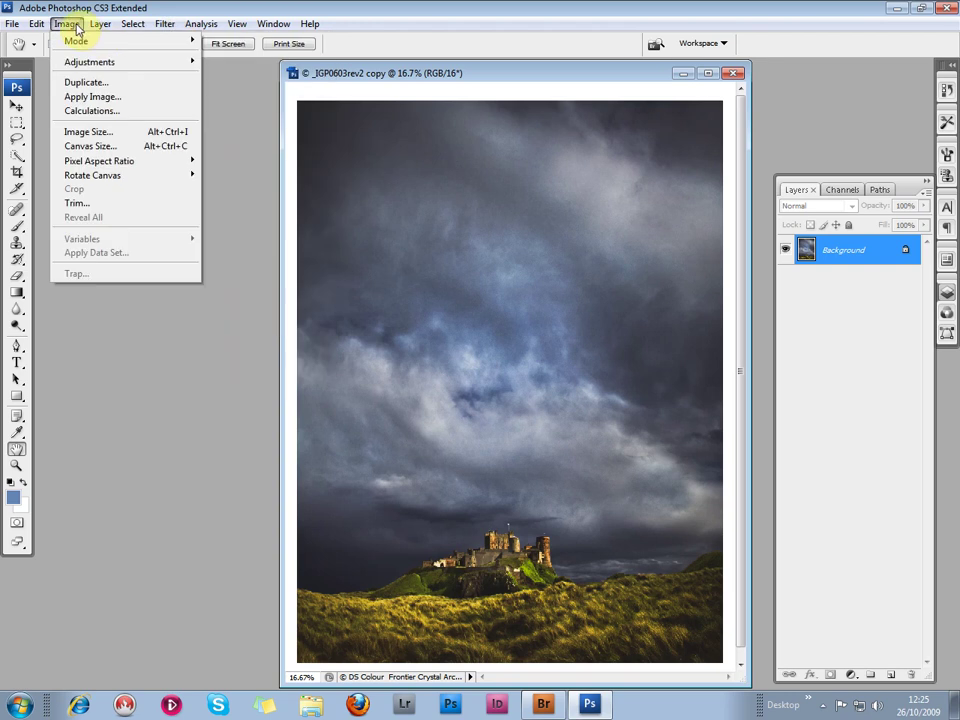
pyautogui.moveTo(172, 43)
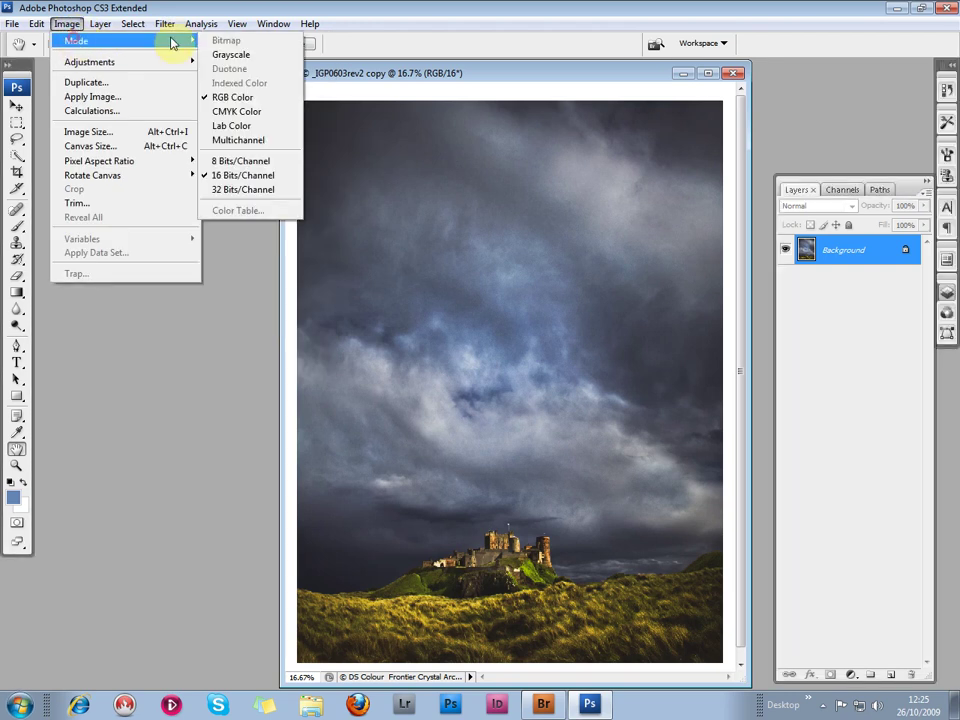
pyautogui.click(268, 163)
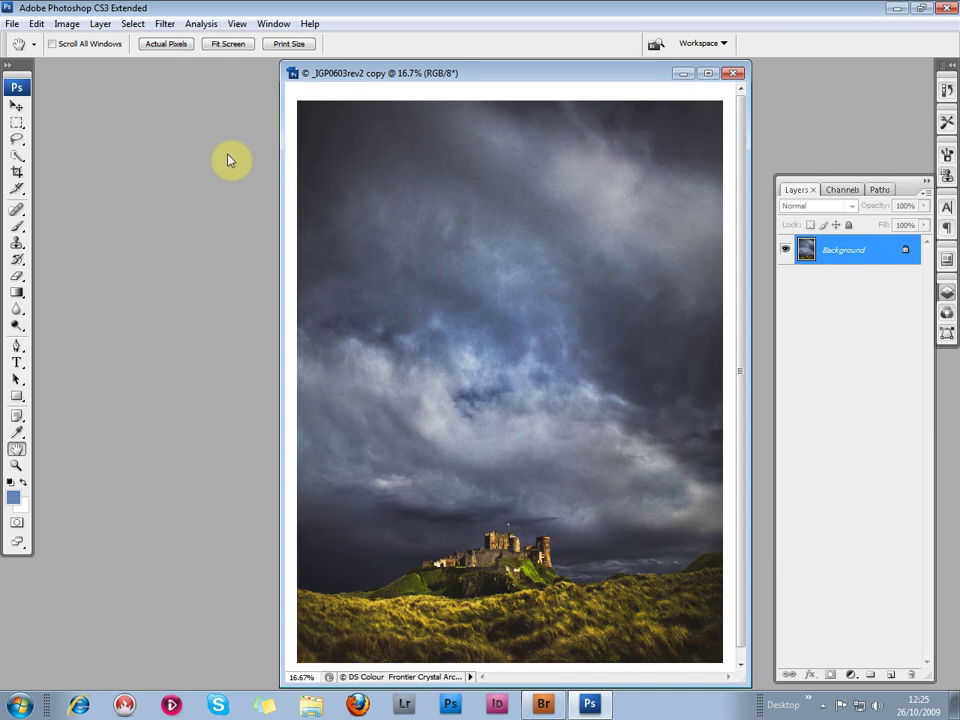
# Step: Open Unsharp Mask and pan its preview onto the castle tower and buildings
pyautogui.click(164, 23)
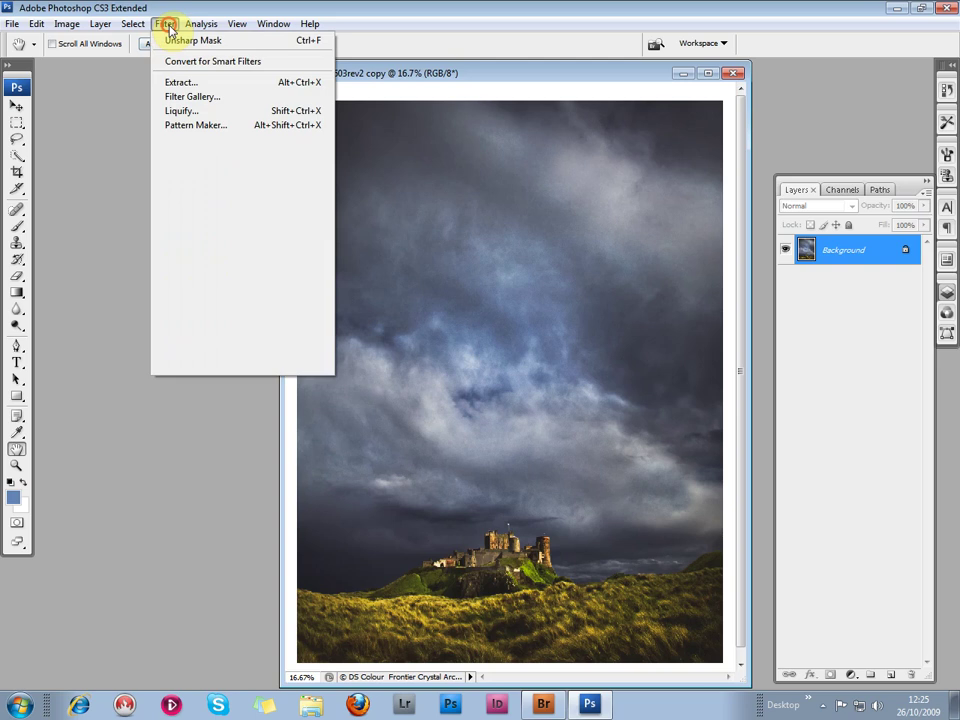
pyautogui.moveTo(180, 262)
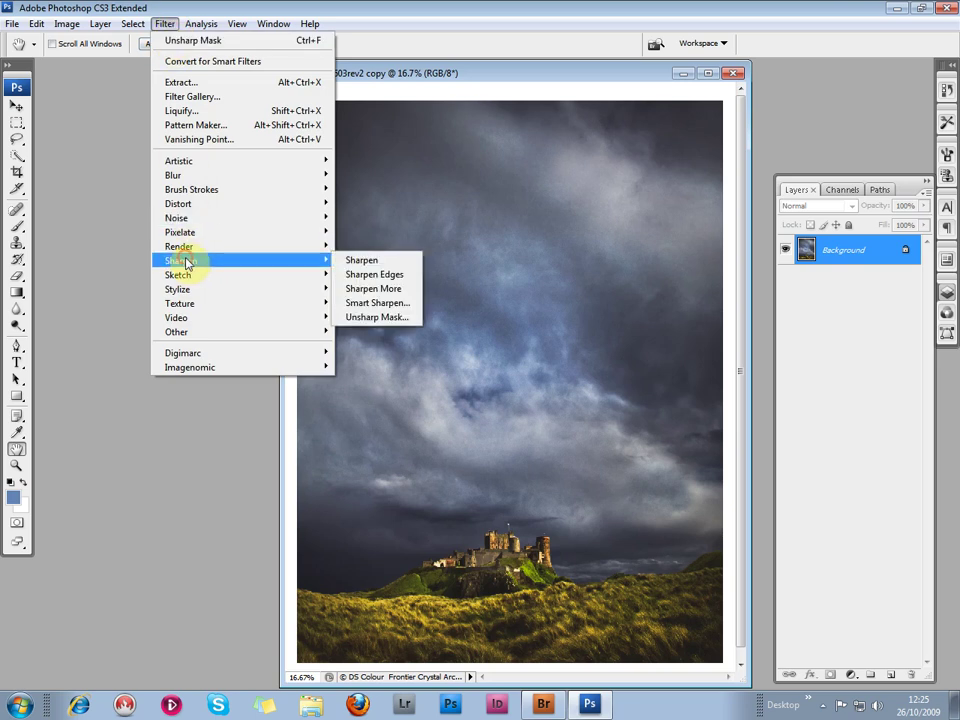
pyautogui.click(362, 320)
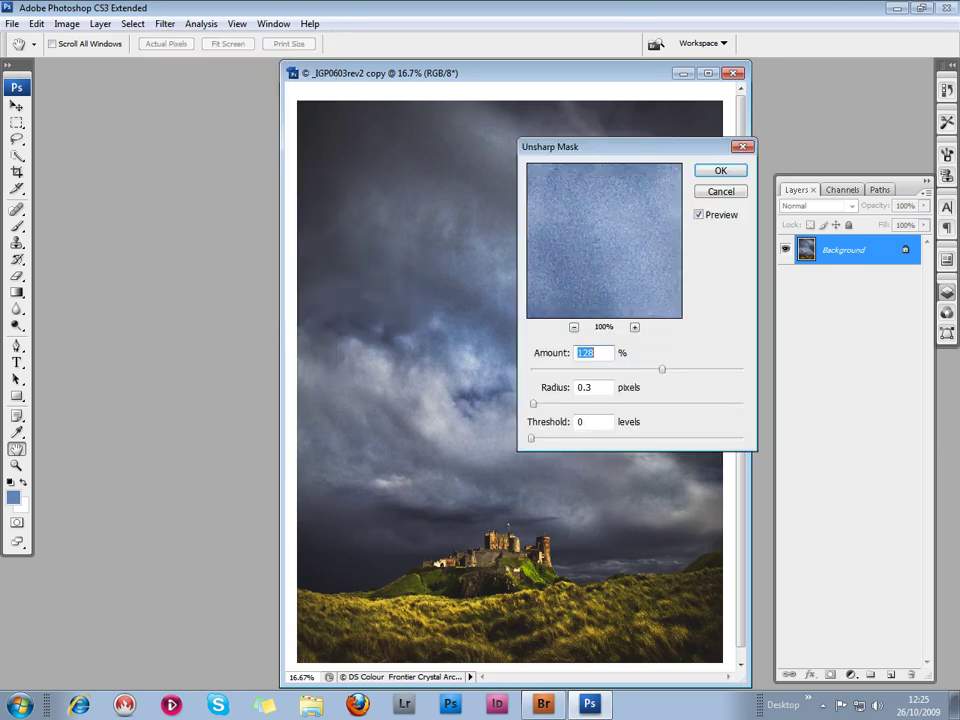
pyautogui.moveTo(634, 290); pyautogui.dragTo(639, 279)
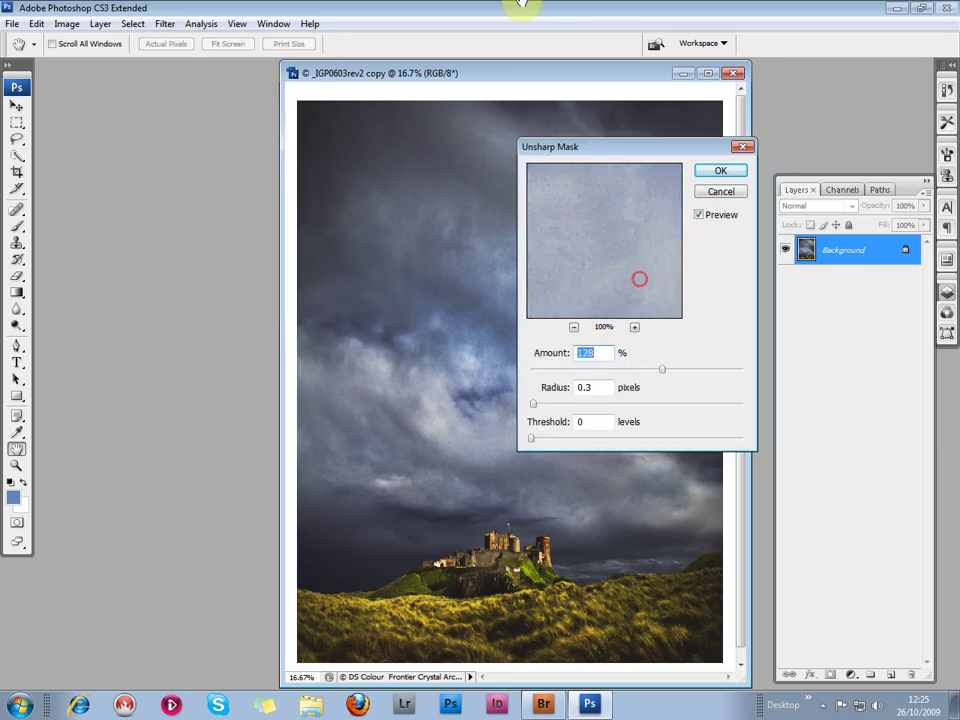
pyautogui.click(594, 272)
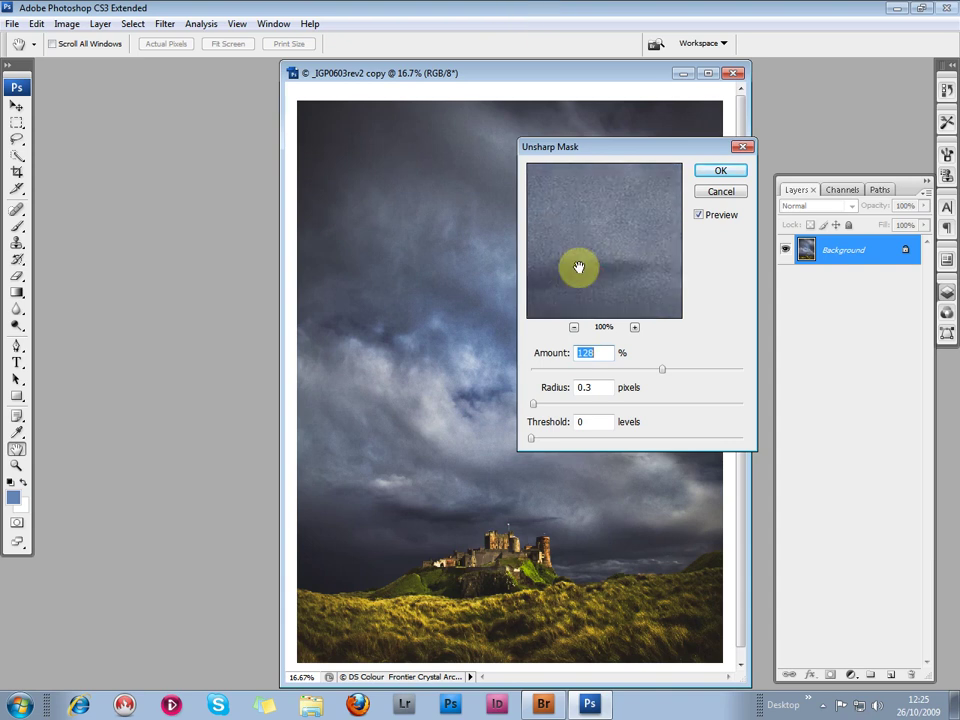
pyautogui.click(540, 548)
pyautogui.moveTo(619, 230); pyautogui.dragTo(561, 221)
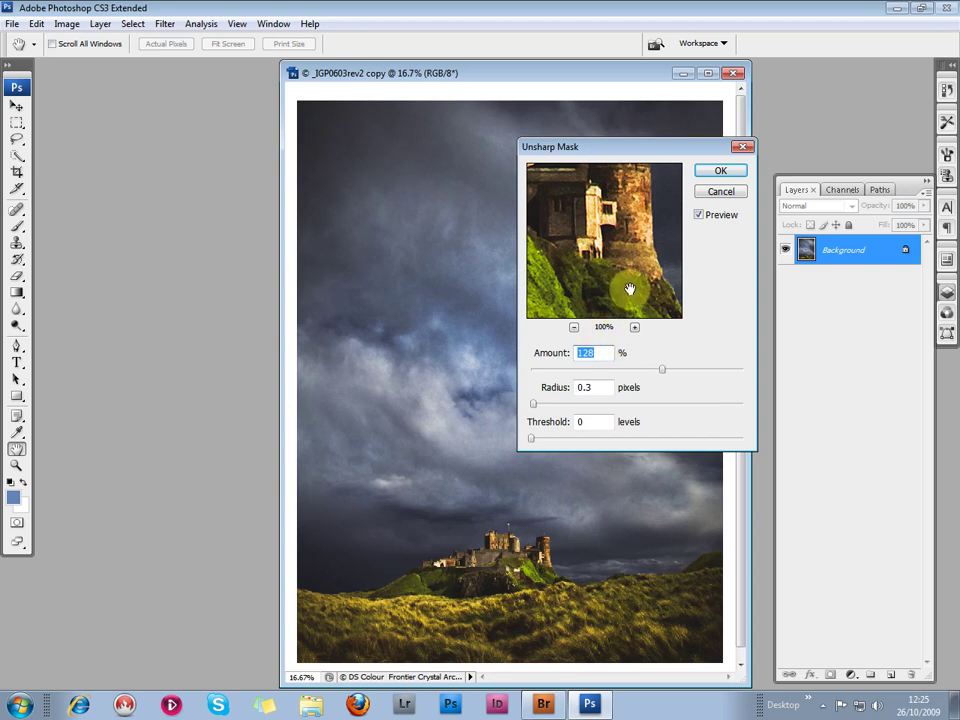
# Step: Try sharpening radii of 1.1, 1.4 and 0.9 pixels, settling at radius 0.4 with amount 79%
pyautogui.moveTo(535, 405); pyautogui.dragTo(542, 405)
pyautogui.moveTo(662, 369); pyautogui.dragTo(713, 370)
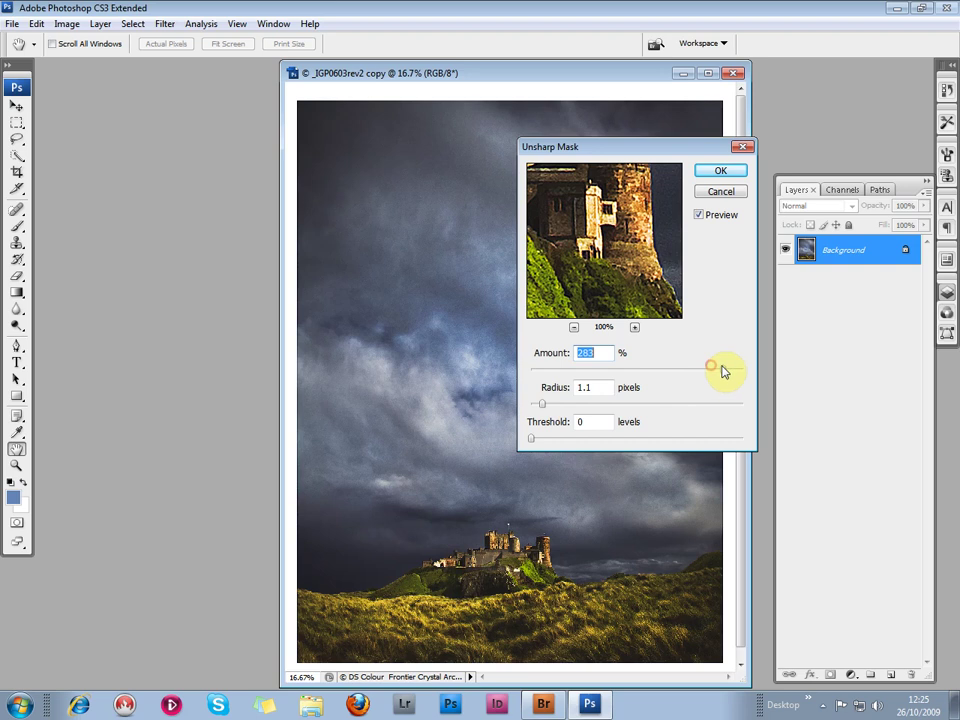
pyautogui.moveTo(542, 404); pyautogui.dragTo(546, 404)
pyautogui.moveTo(576, 251)
pyautogui.mouseDown()
pyautogui.moveTo(591, 284)
pyautogui.moveTo(686, 249)
pyautogui.moveTo(587, 279)
pyautogui.moveTo(681, 298)
pyautogui.moveTo(652, 244)
pyautogui.moveTo(575, 286)
pyautogui.moveTo(627, 252)
pyautogui.moveTo(649, 281)
pyautogui.moveTo(561, 302)
pyautogui.moveTo(597, 291)
pyautogui.mouseUp()
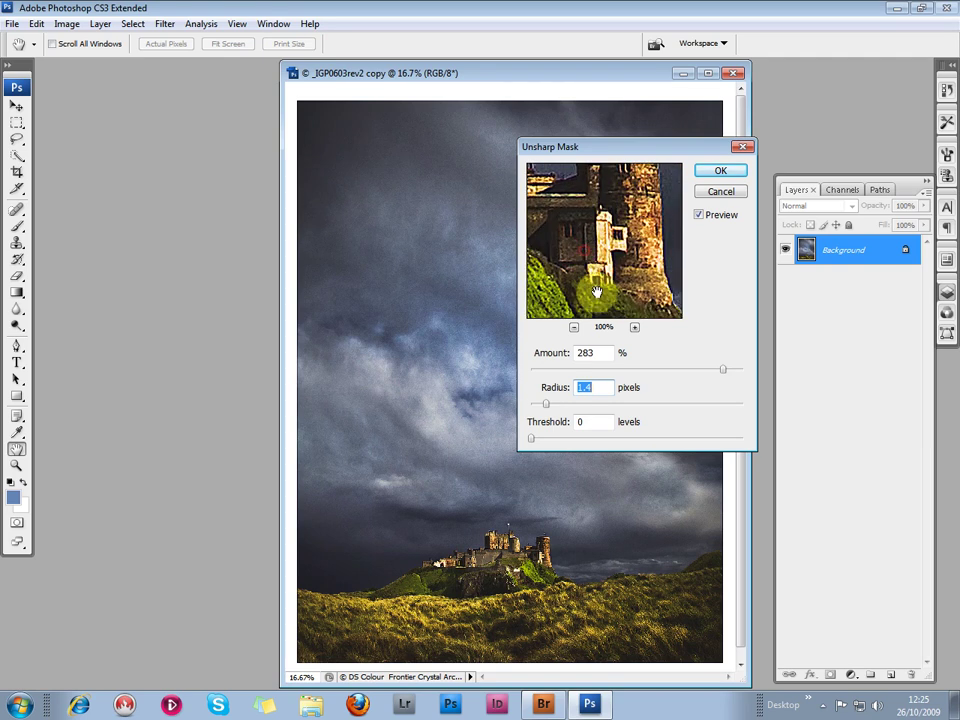
pyautogui.moveTo(549, 409); pyautogui.dragTo(536, 403)
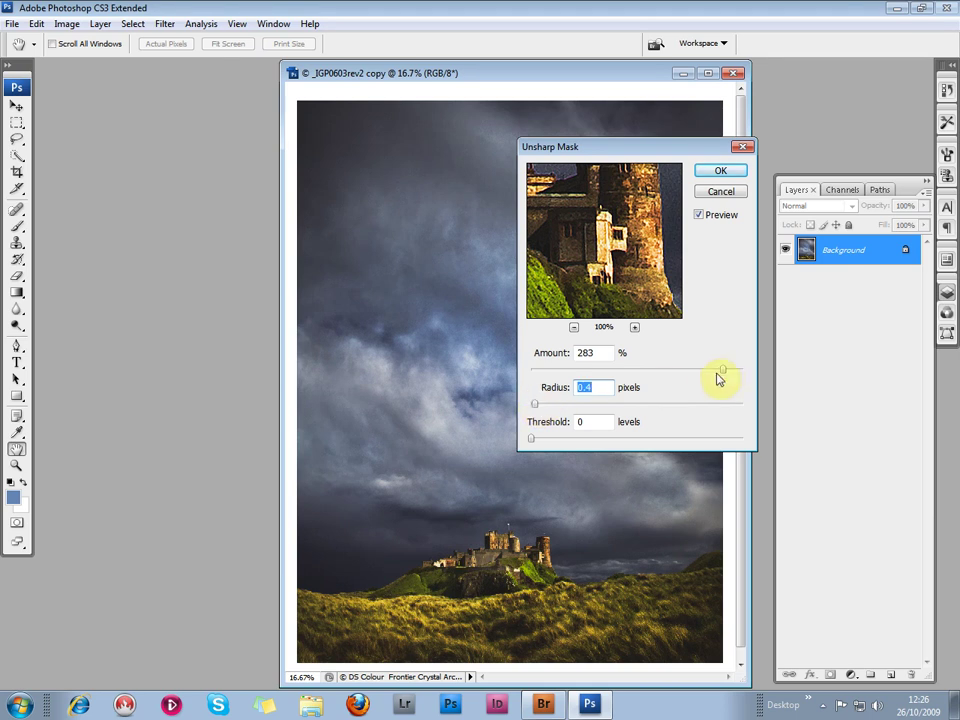
pyautogui.moveTo(720, 369); pyautogui.dragTo(622, 385)
# Step: Raise the amount to 118% then 130%, checking slope and tower, and apply the sharpening
pyautogui.click(600, 268)
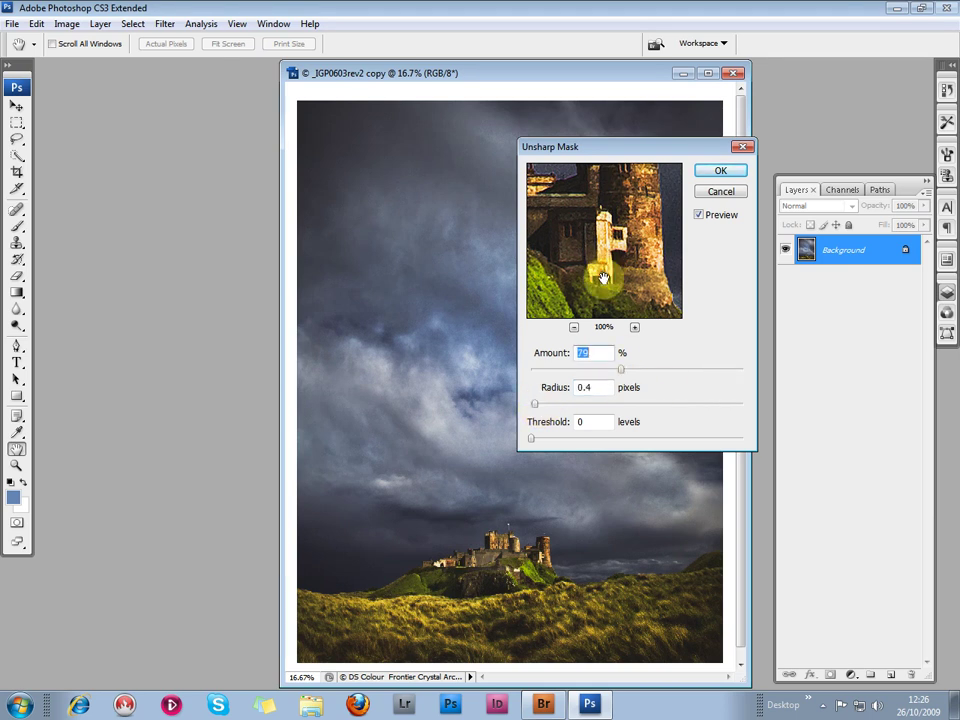
pyautogui.moveTo(619, 256); pyautogui.dragTo(604, 274)
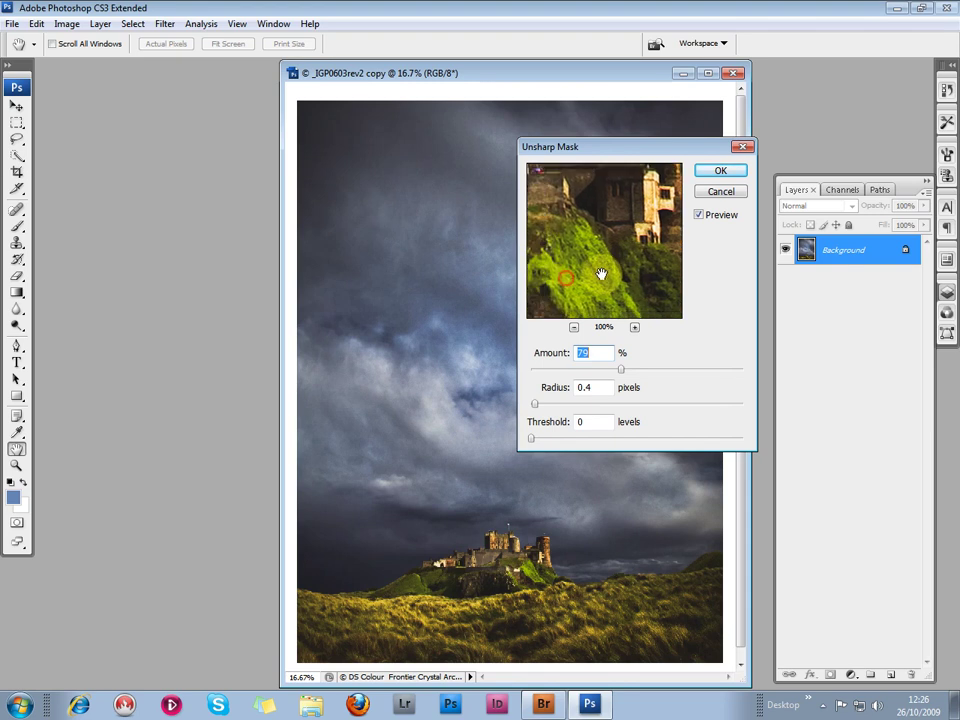
pyautogui.moveTo(620, 372); pyautogui.dragTo(656, 370)
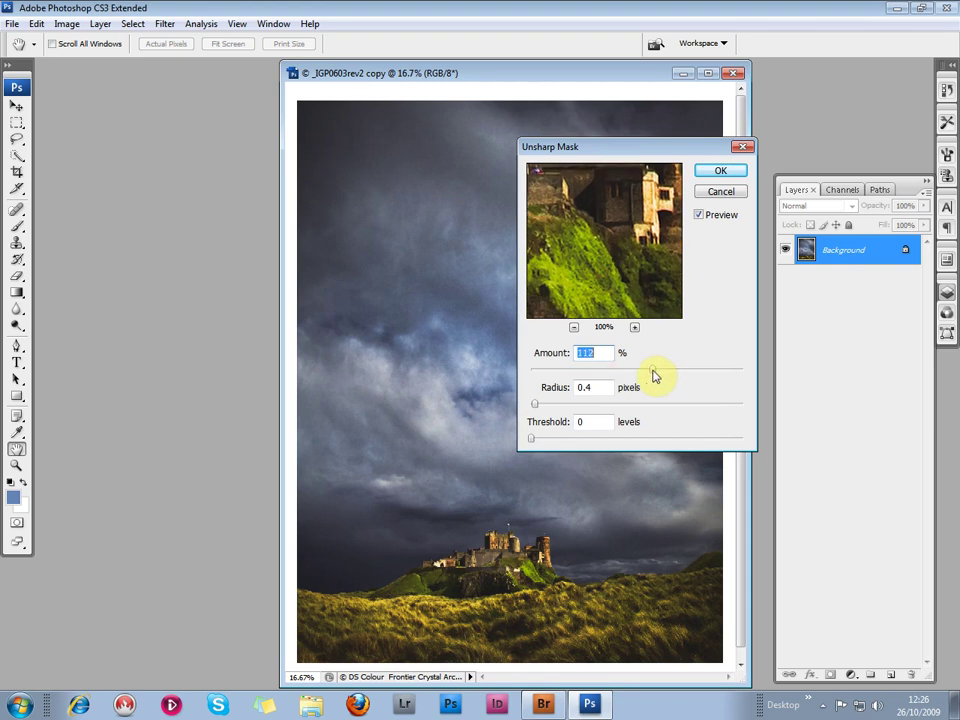
pyautogui.moveTo(620, 286); pyautogui.dragTo(540, 272)
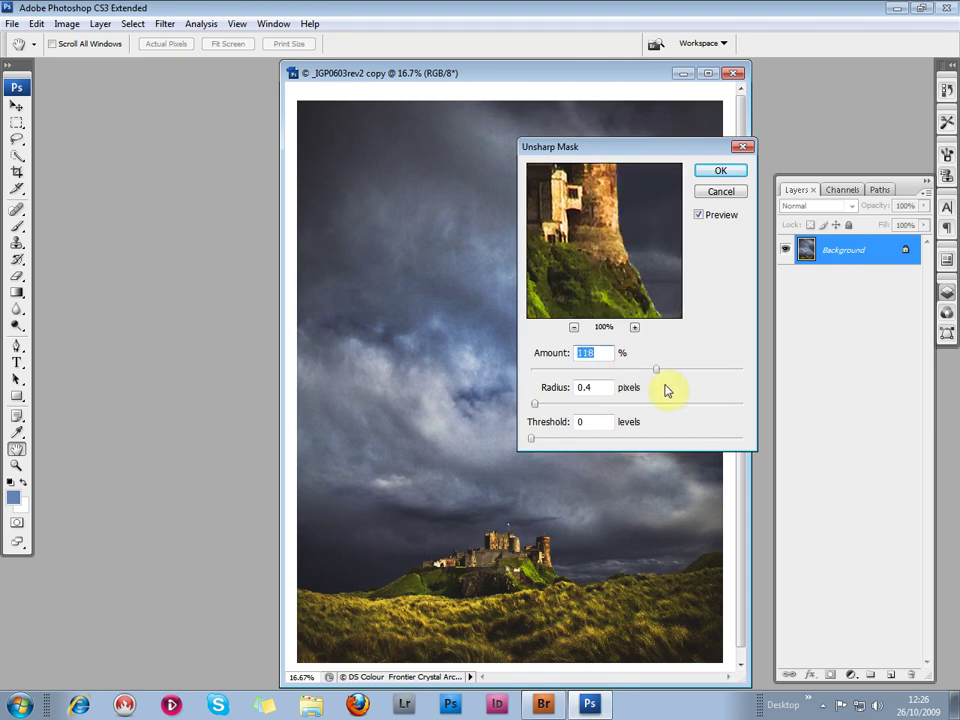
pyautogui.moveTo(656, 370); pyautogui.dragTo(661, 374)
pyautogui.moveTo(574, 289); pyautogui.dragTo(622, 271)
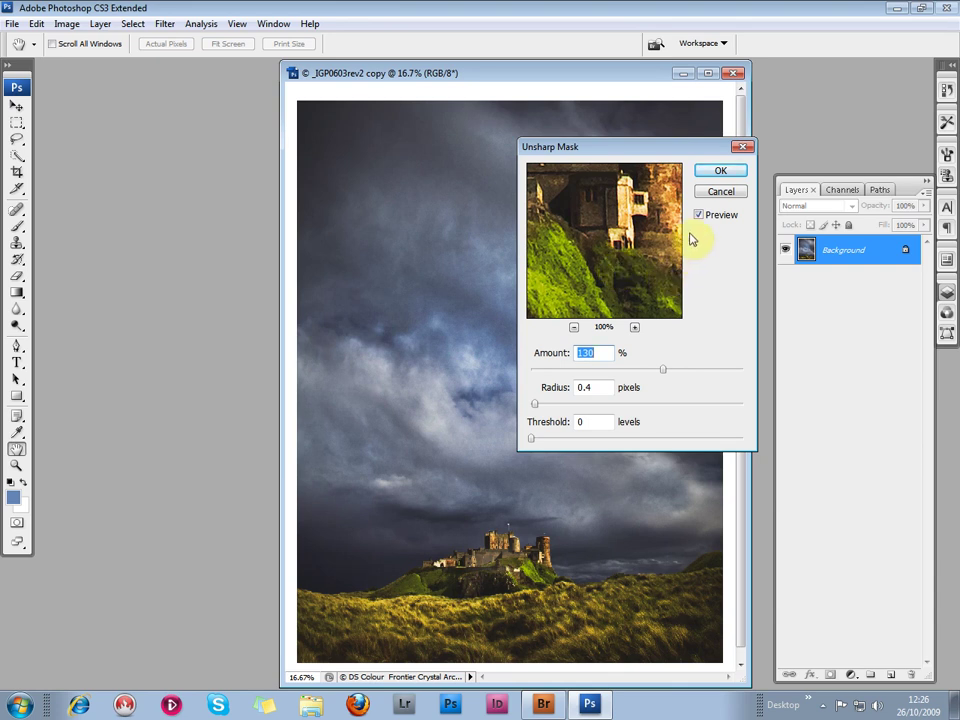
pyautogui.click(725, 173)
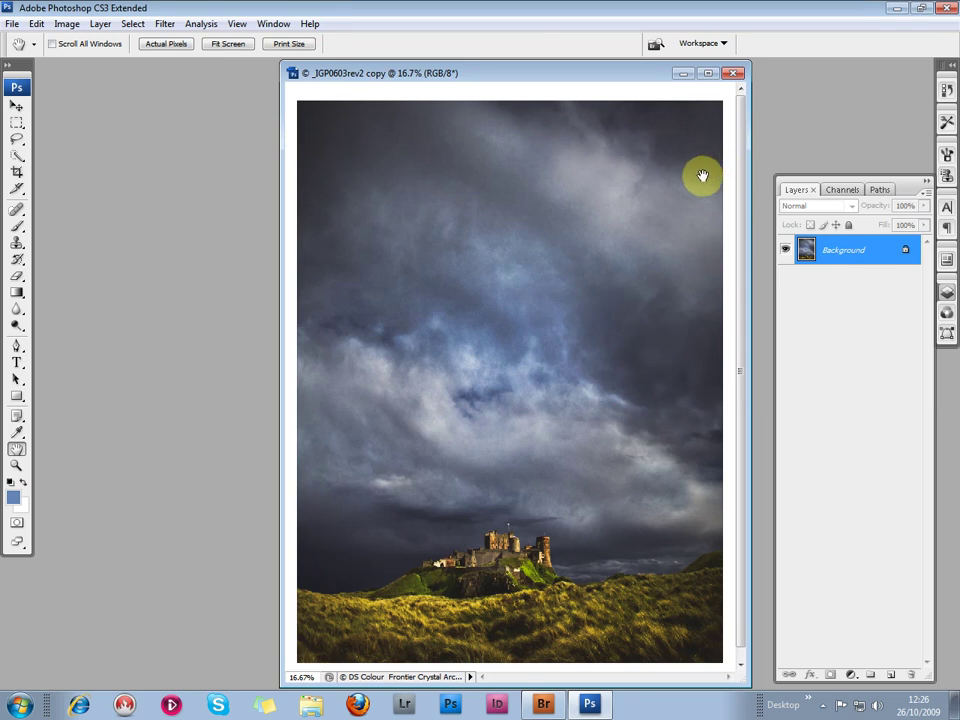
# Step: Start Save As with JPEG format and the file name castle
pyautogui.click(174, 350)
pyautogui.click(11, 24)
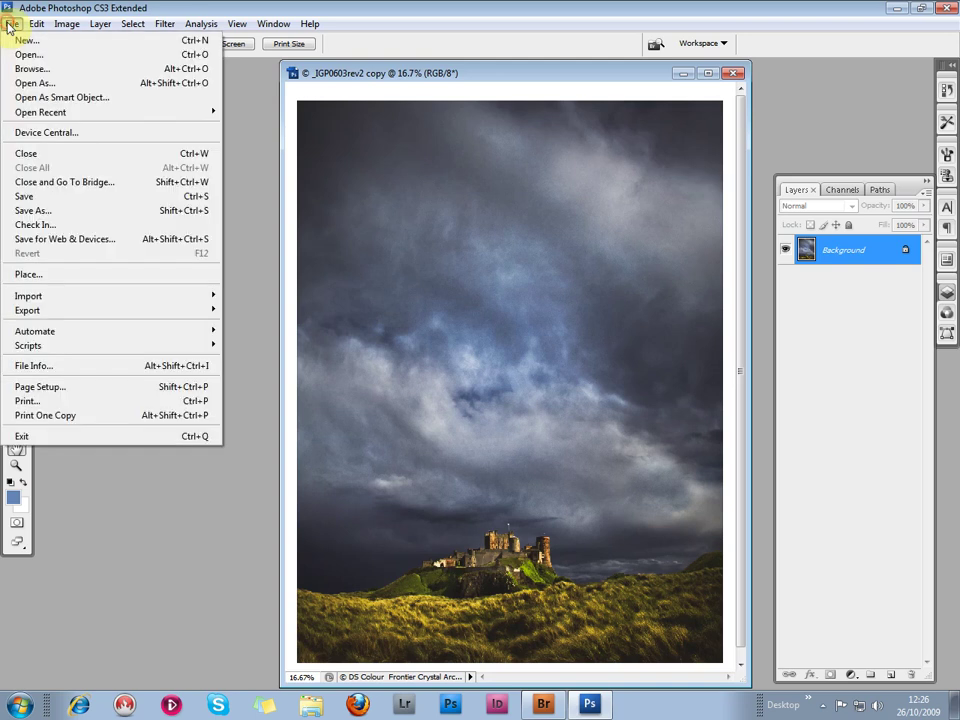
pyautogui.click(30, 210)
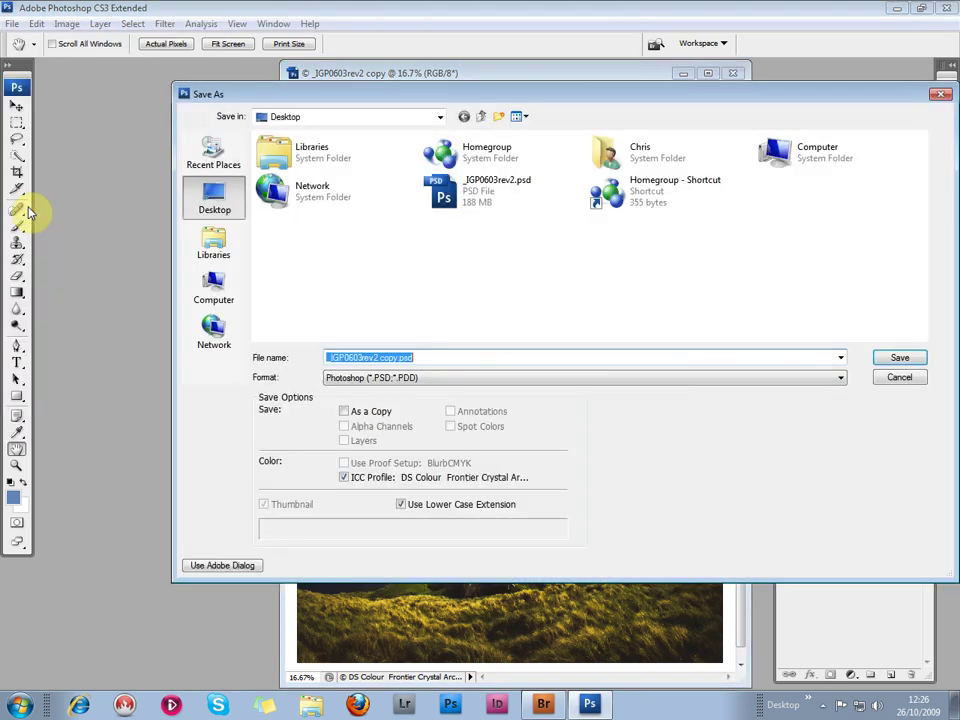
pyautogui.click(381, 380)
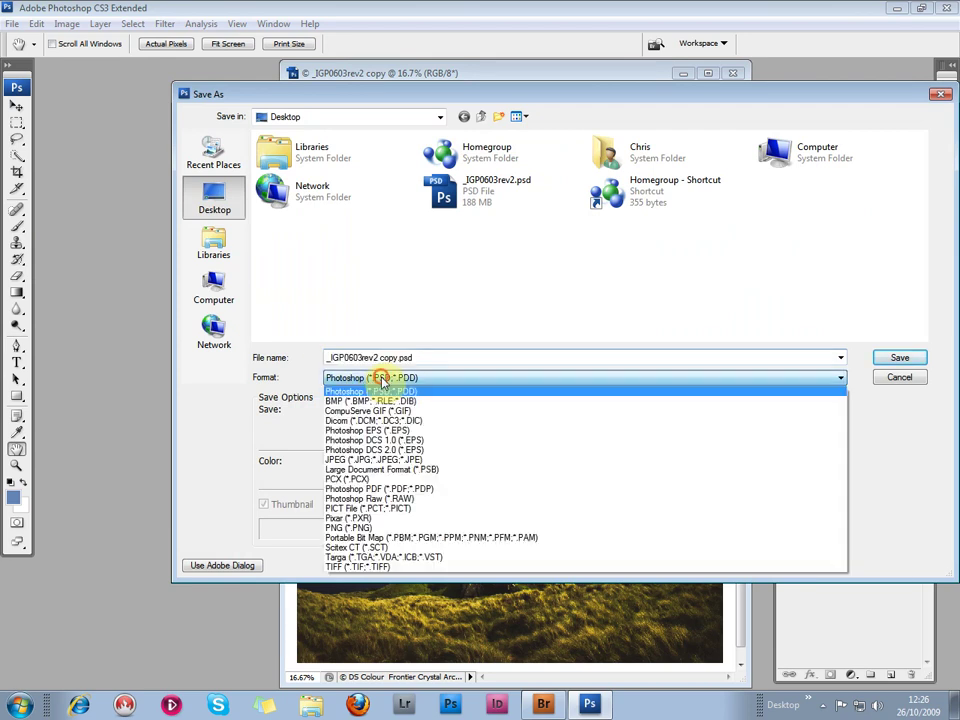
pyautogui.click(337, 460)
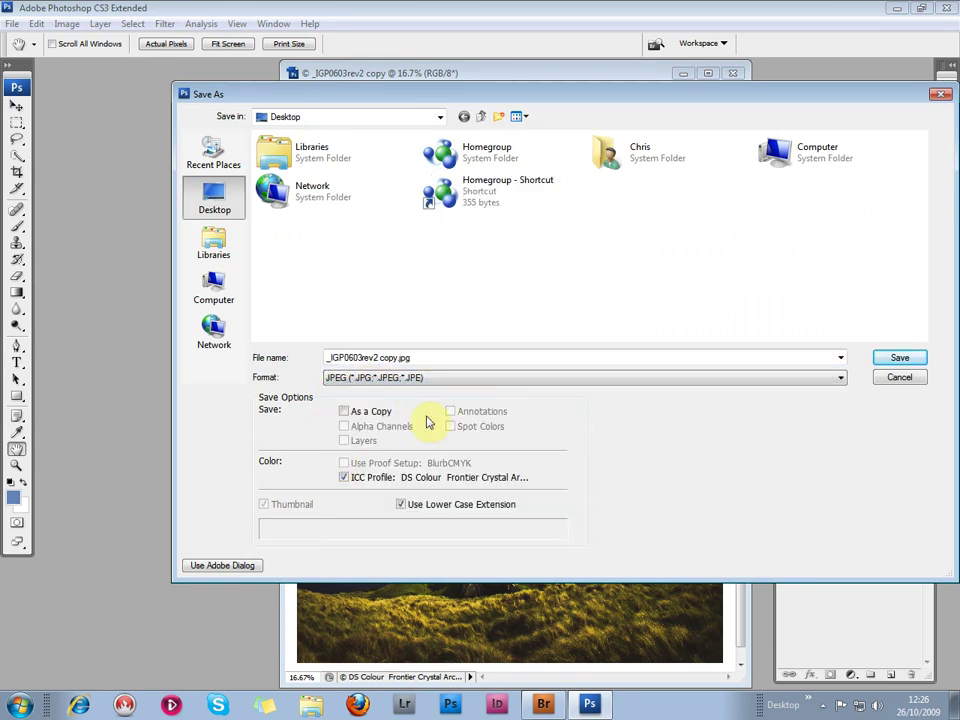
pyautogui.tripleClick(422, 358)
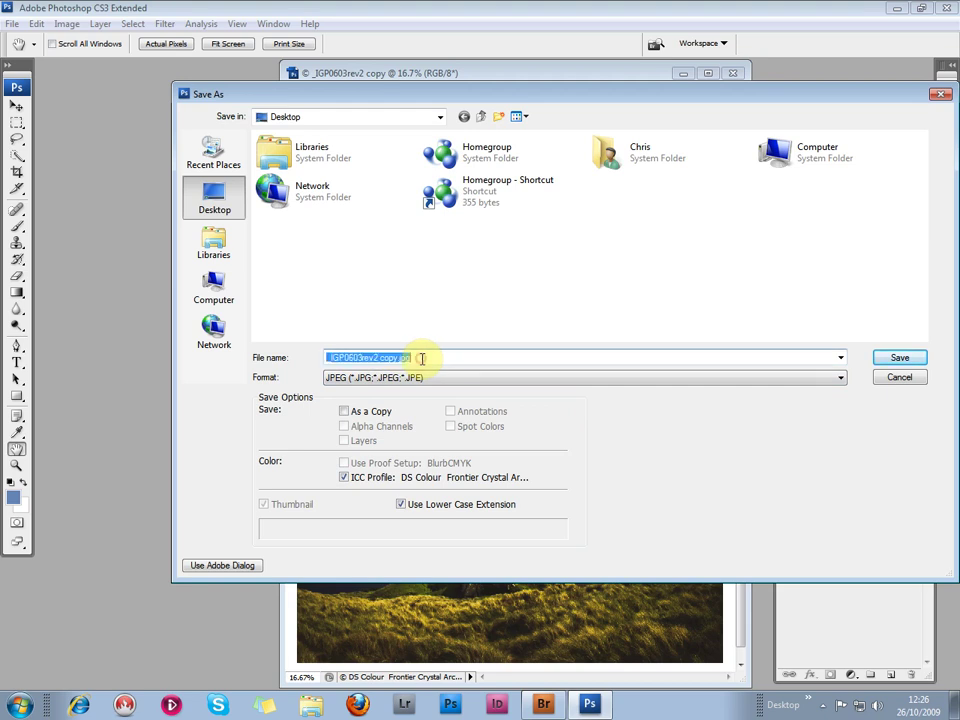
pyautogui.write('castle')
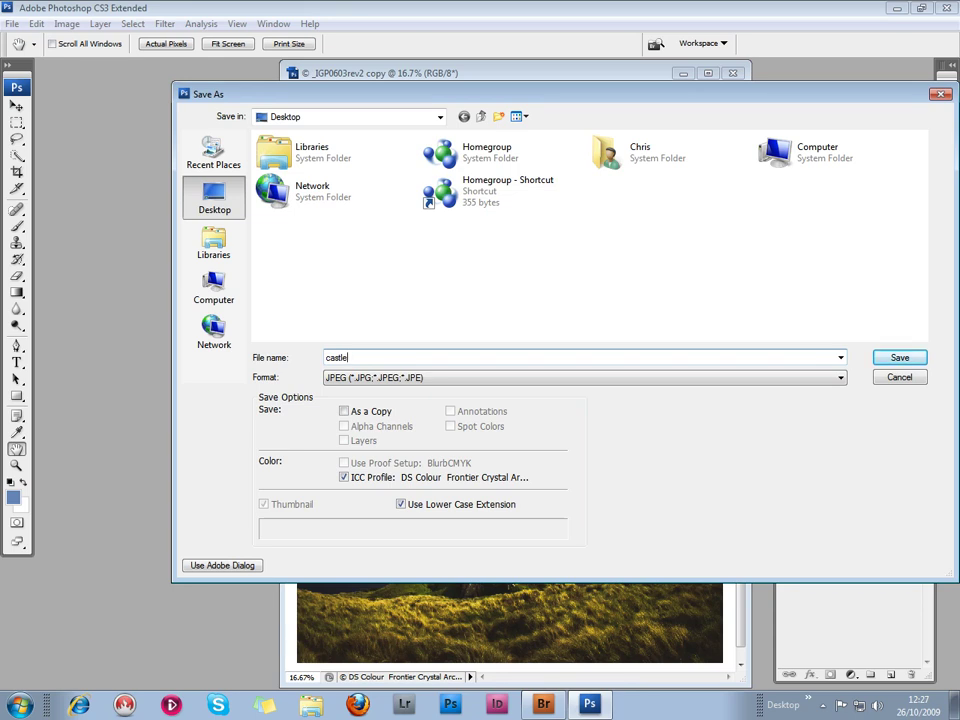
# Step: Save into Libraries > Pictures > DS Colour jpg > Glossy, replacing the existing castle.jpg
pyautogui.click(290, 160)
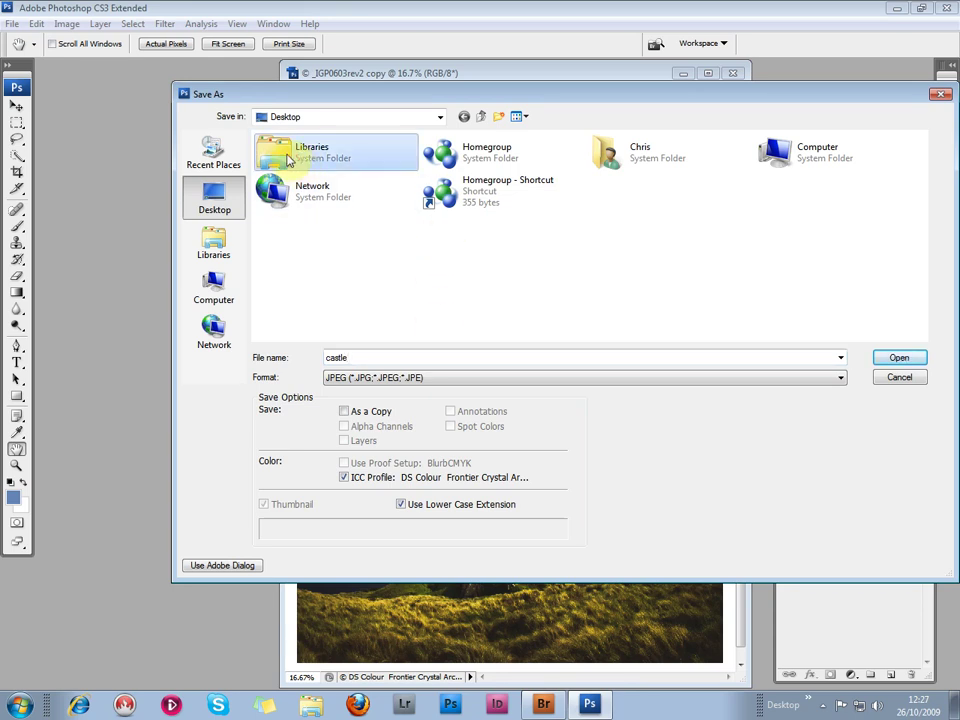
pyautogui.doubleClick(288, 158)
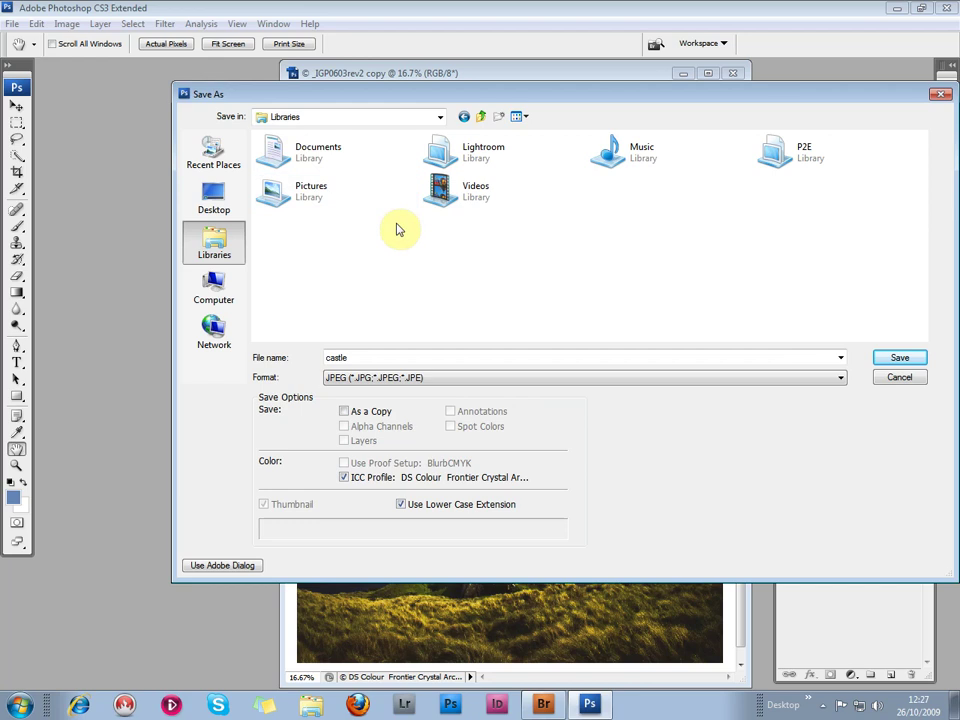
pyautogui.doubleClick(273, 199)
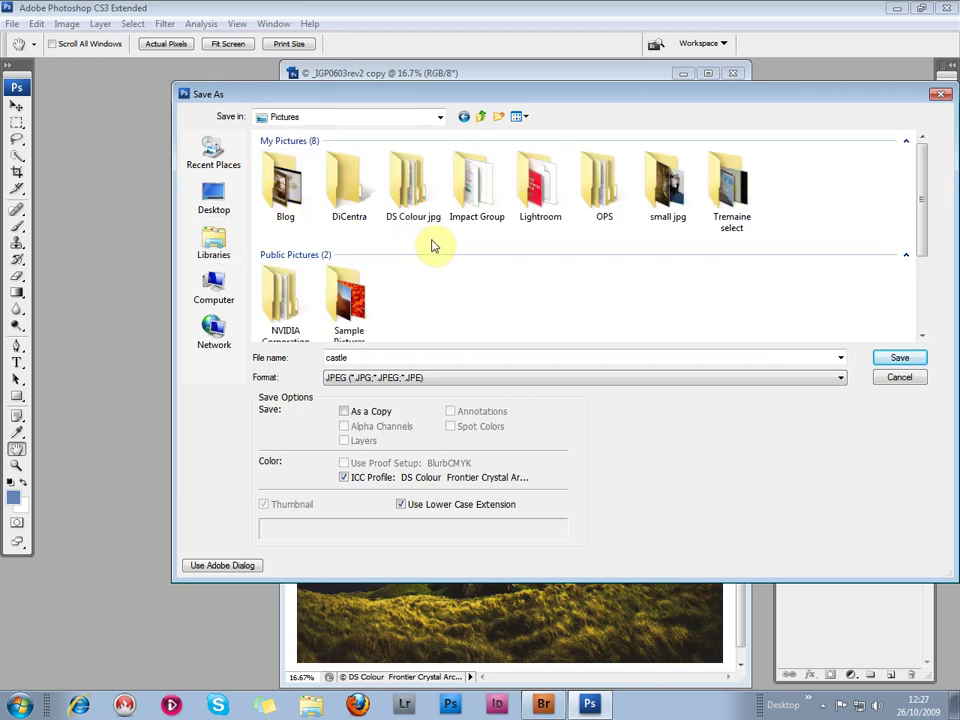
pyautogui.doubleClick(410, 185)
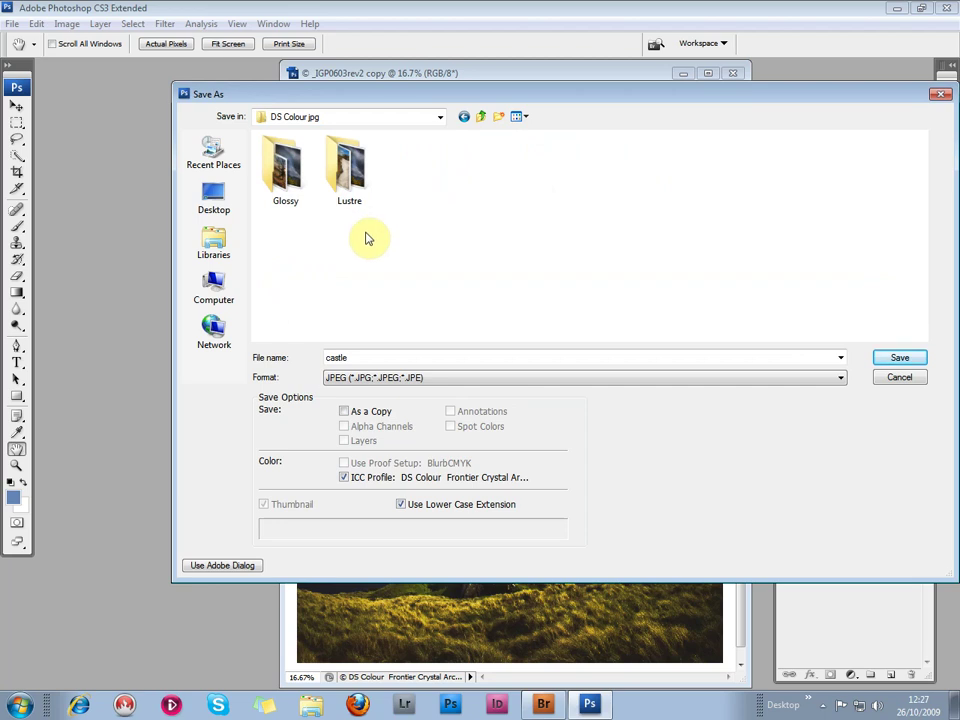
pyautogui.click(279, 173)
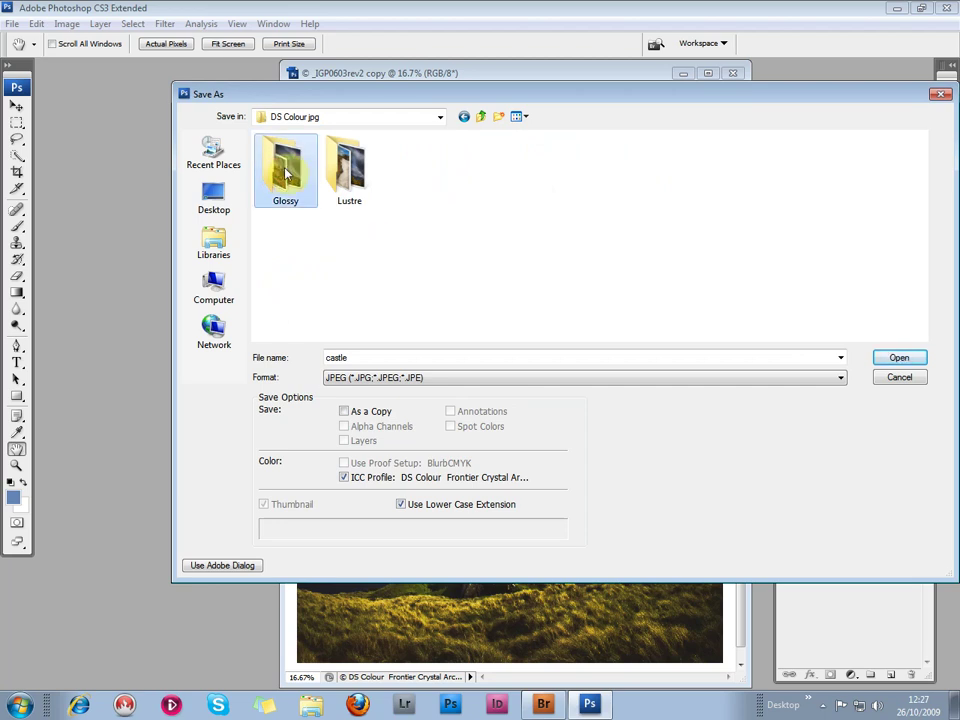
pyautogui.doubleClick(286, 173)
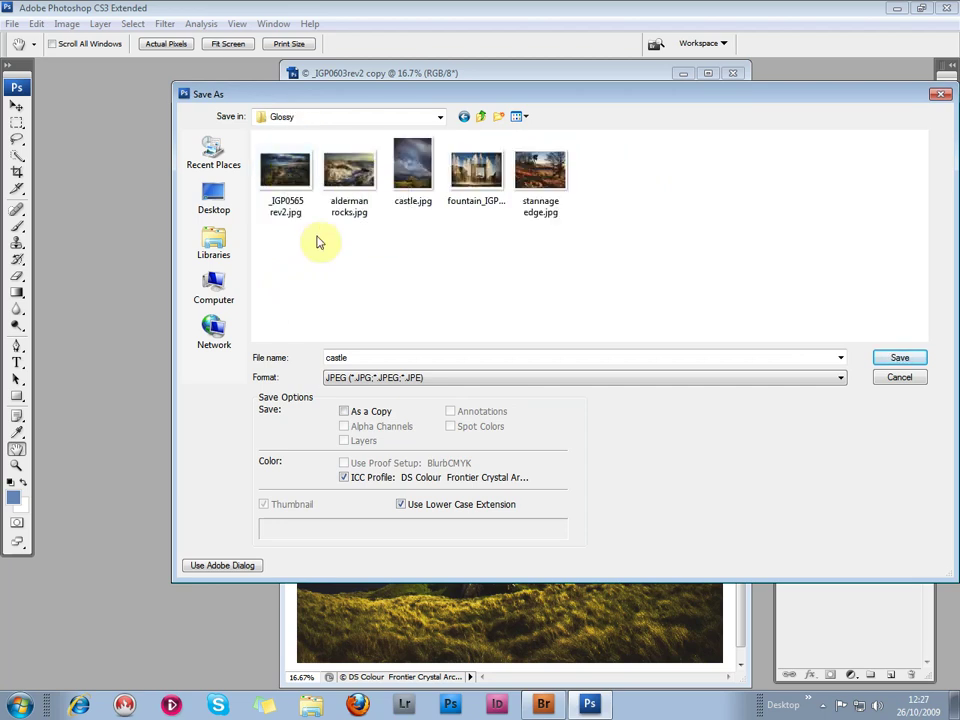
pyautogui.click(414, 172)
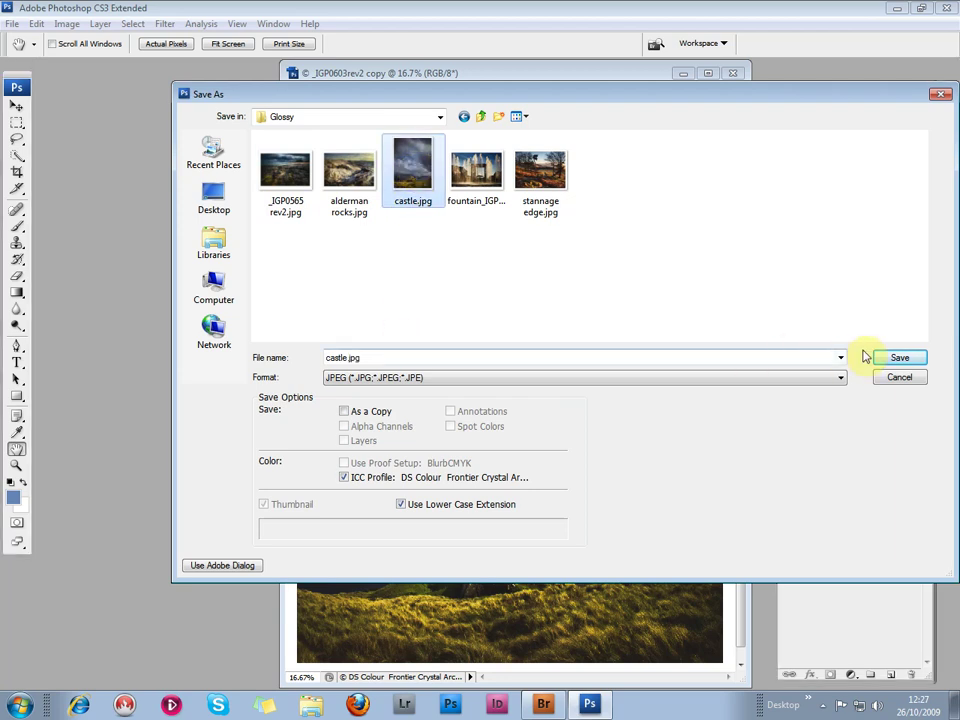
pyautogui.click(898, 362)
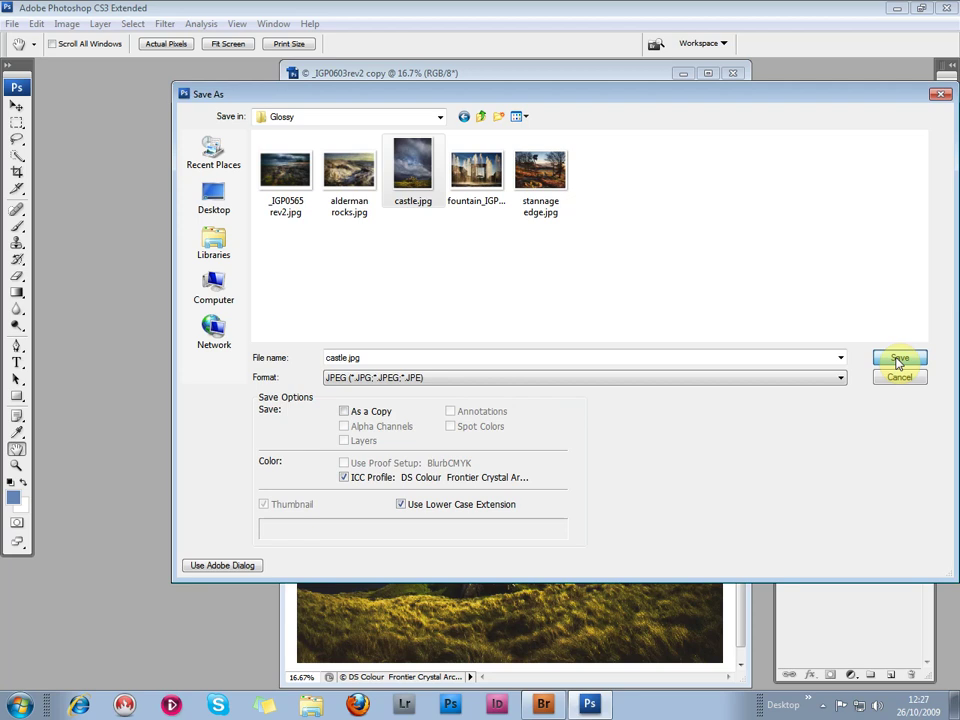
pyautogui.click(513, 359)
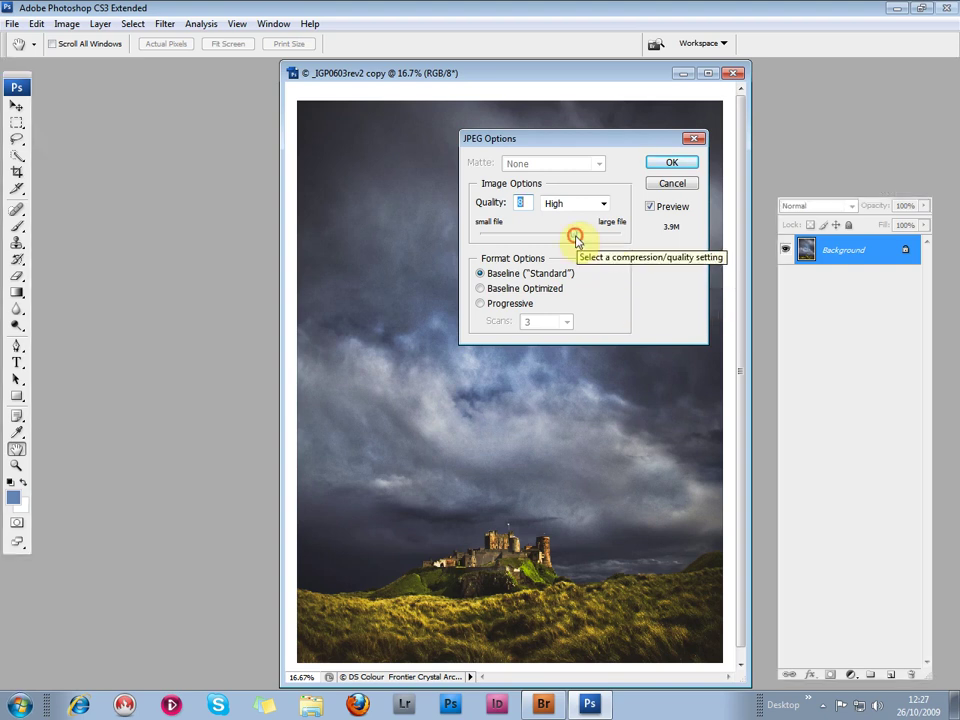
# Step: Test JPEG qualities 12 and 3, settle on 8 (High) Baseline Standard, and finish saving
pyautogui.moveTo(577, 236); pyautogui.dragTo(627, 236)
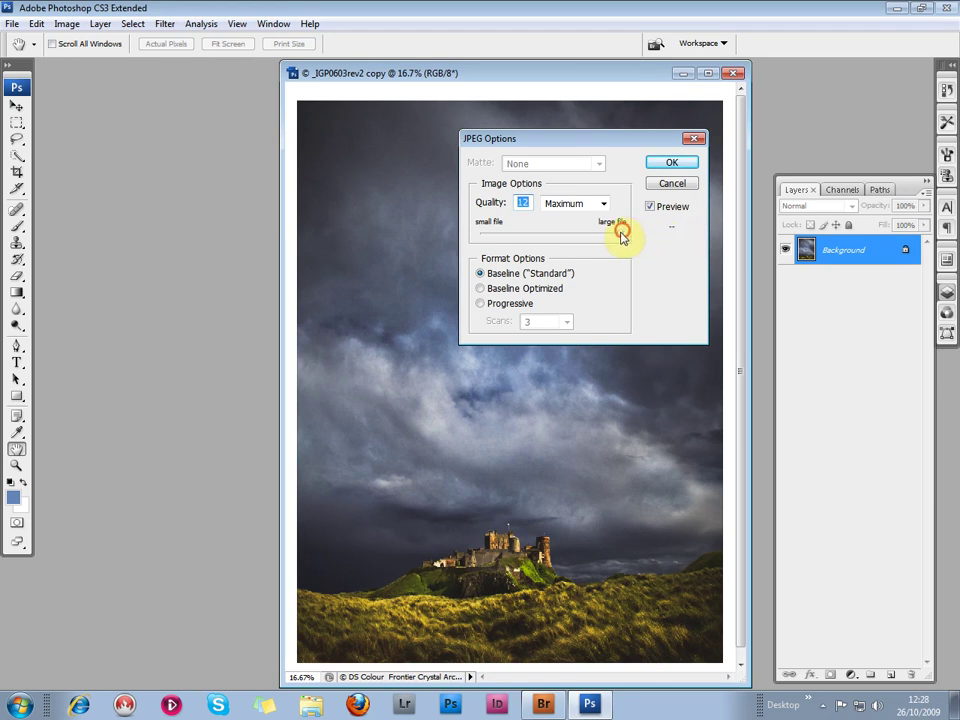
pyautogui.moveTo(621, 234); pyautogui.dragTo(515, 243)
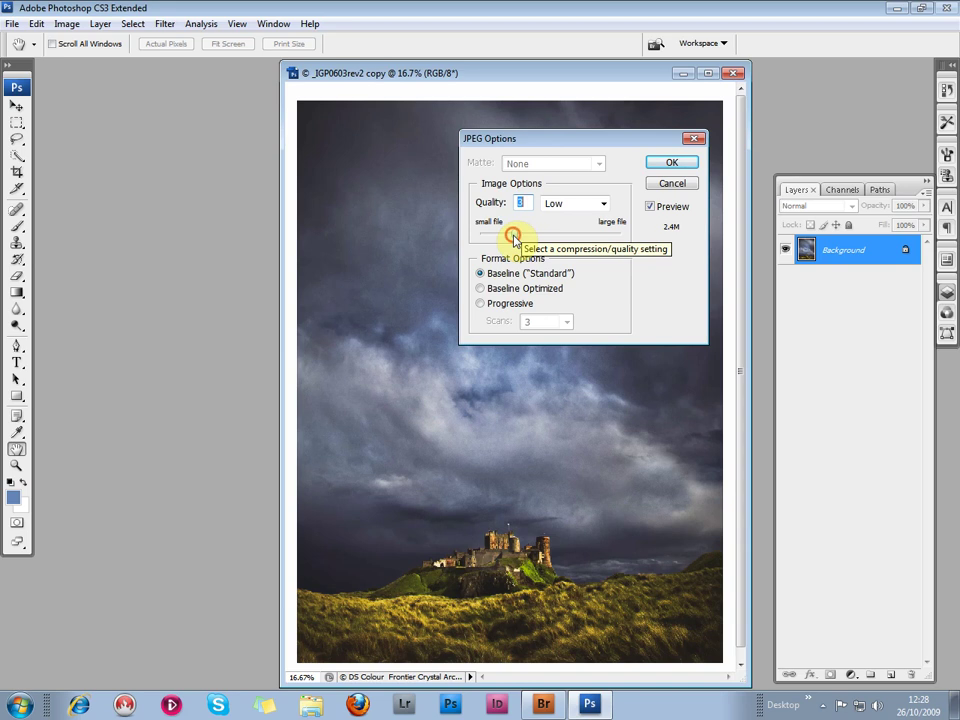
pyautogui.moveTo(513, 237); pyautogui.dragTo(592, 239)
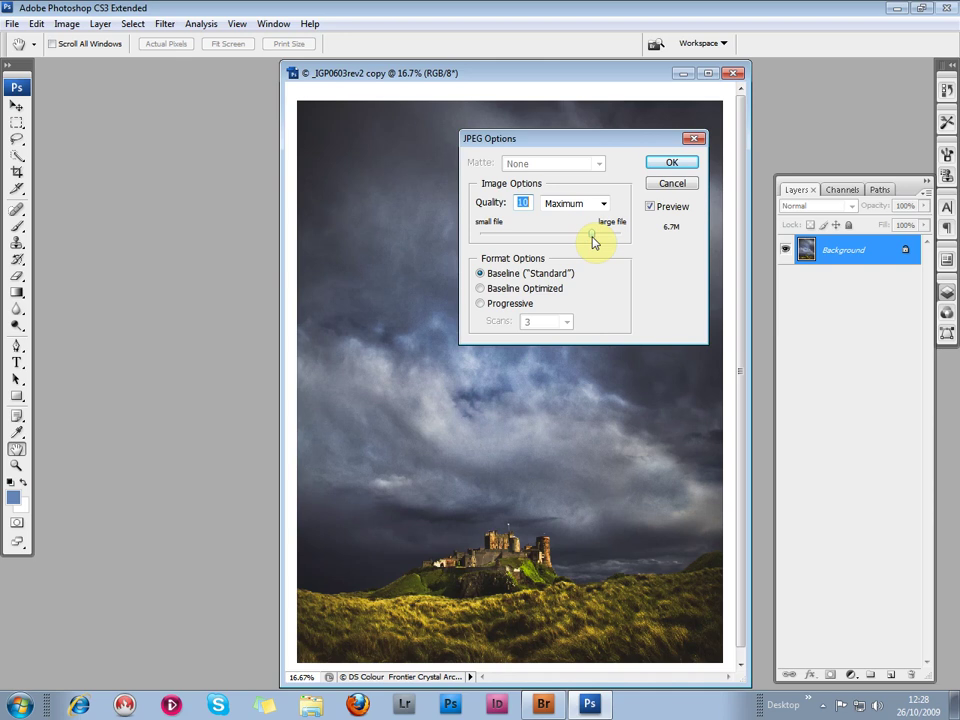
pyautogui.moveTo(592, 240); pyautogui.dragTo(587, 237)
pyautogui.click(665, 247)
pyautogui.click(672, 163)
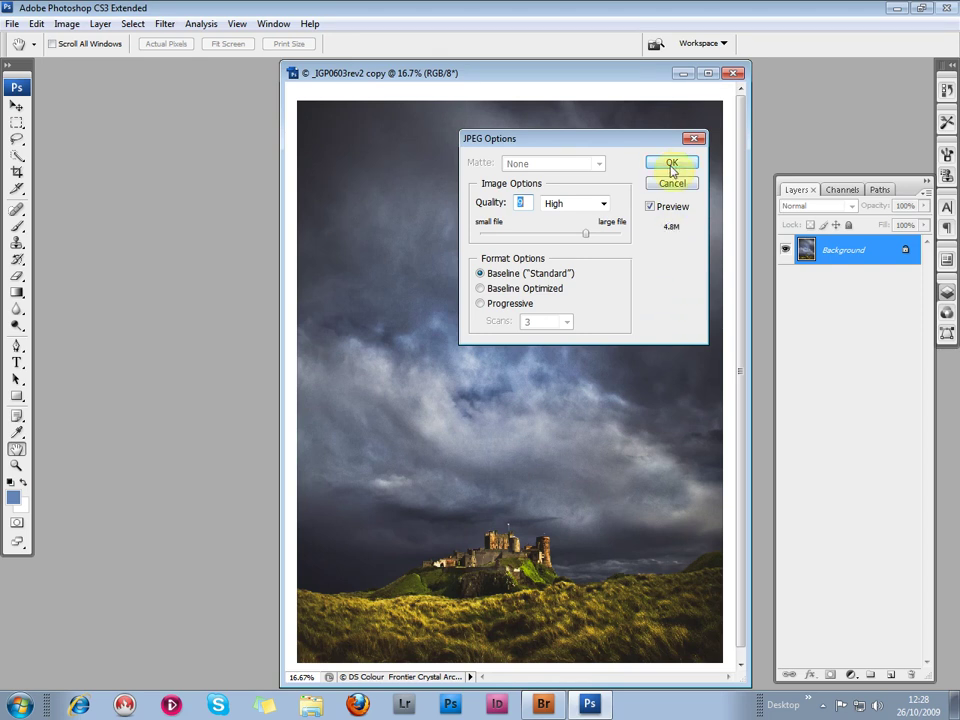